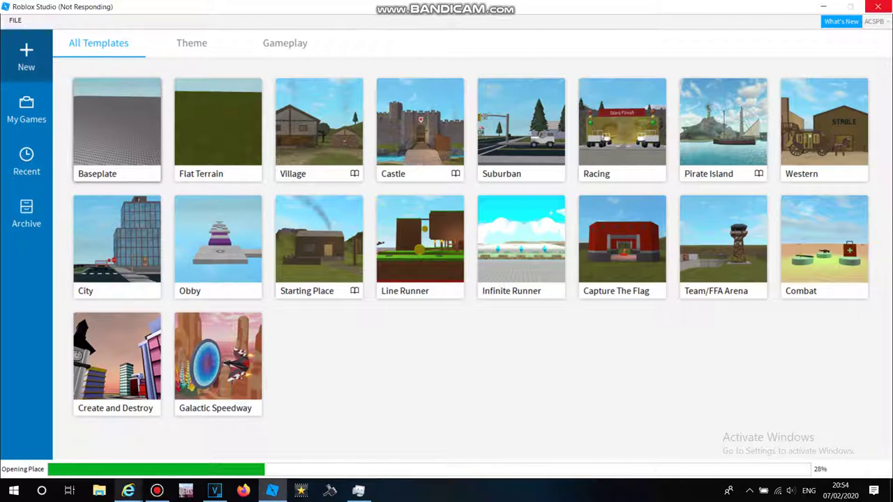
Switch to Internet Explorer and search for "swiper fox" images in a new tab.
{"action": "mouse_move", "coordinate": [129, 490]}
{"action": "left_click", "coordinate": [191, 441]}
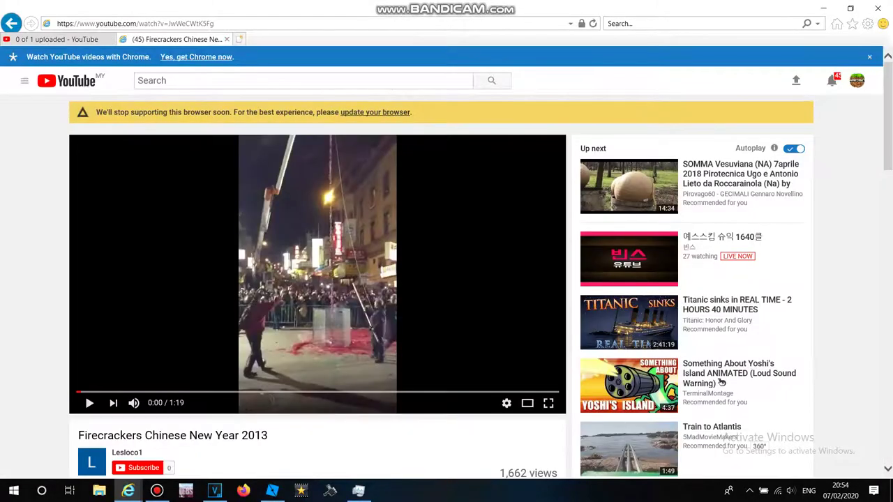
{"action": "key", "text": "ctrl+t"}
{"action": "type", "text": "sw"}
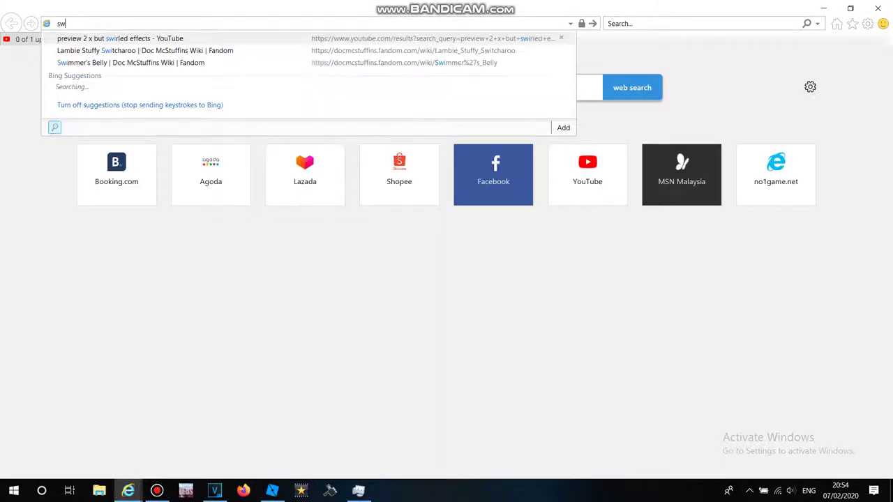
{"action": "type", "text": "iper fox"}
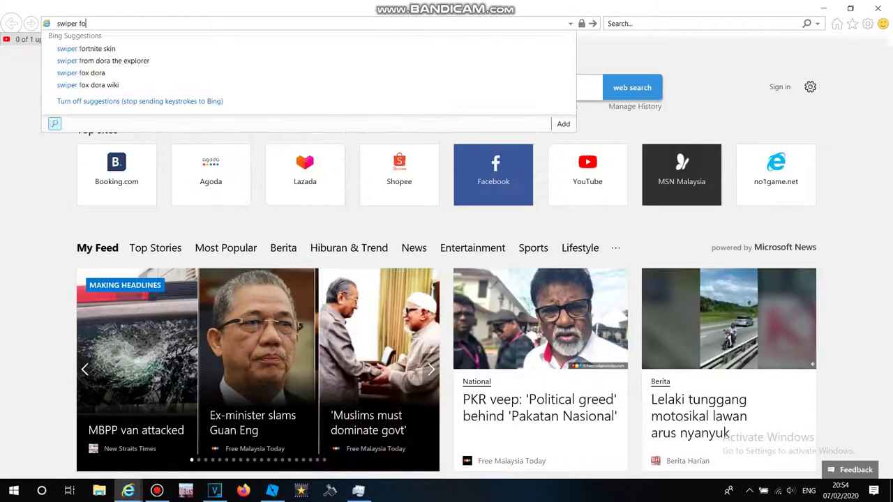
{"action": "key", "text": "Return"}
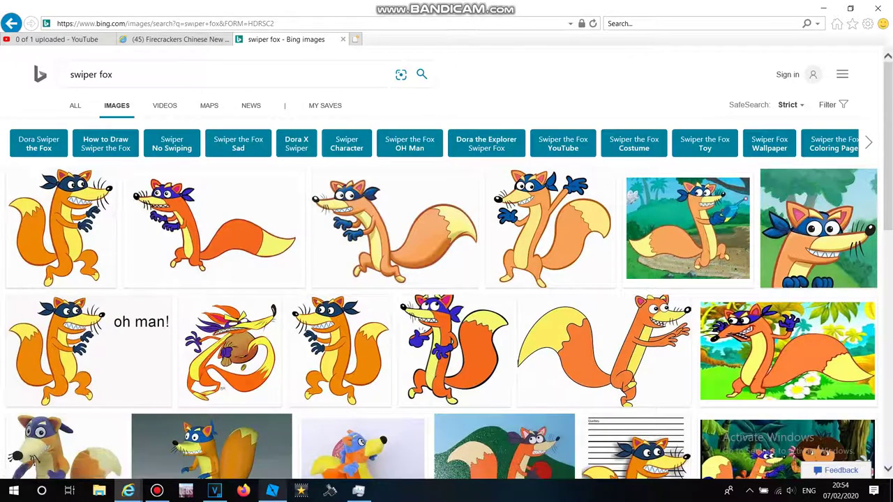
Close the browser to return to Roblox Studio, and search the model library for zombie.
{"action": "left_click", "coordinate": [176, 40]}
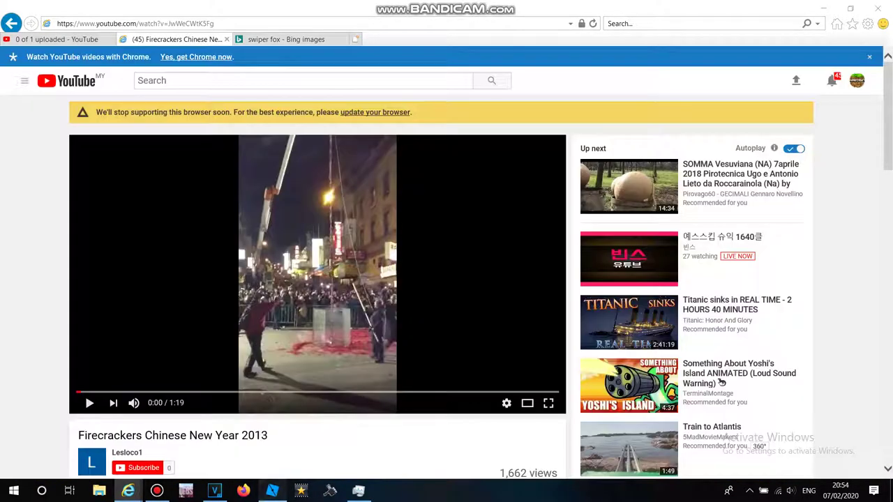
{"action": "left_click", "coordinate": [877, 7]}
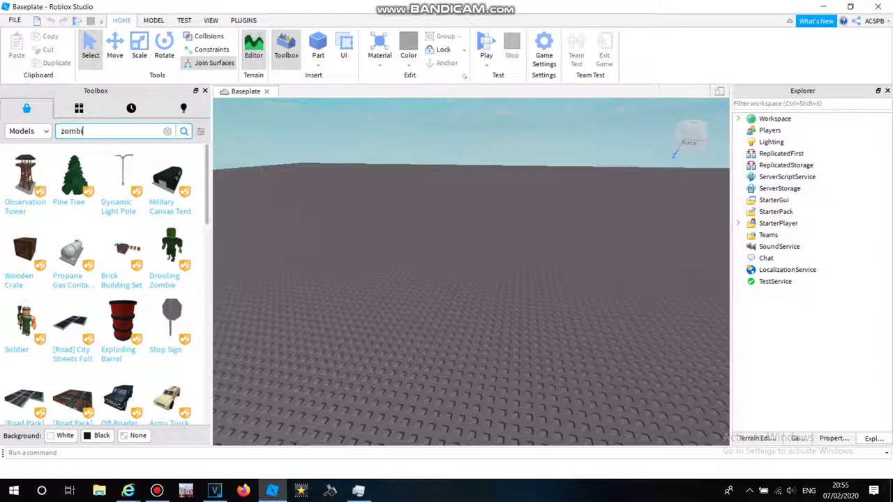
{"action": "type", "text": "e"}
{"action": "key", "text": "Return"}
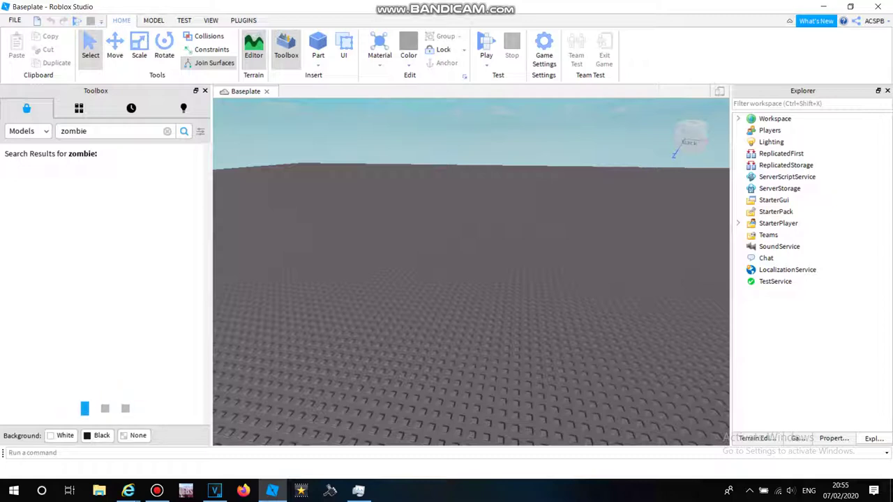
{"action": "left_click", "coordinate": [157, 491]}
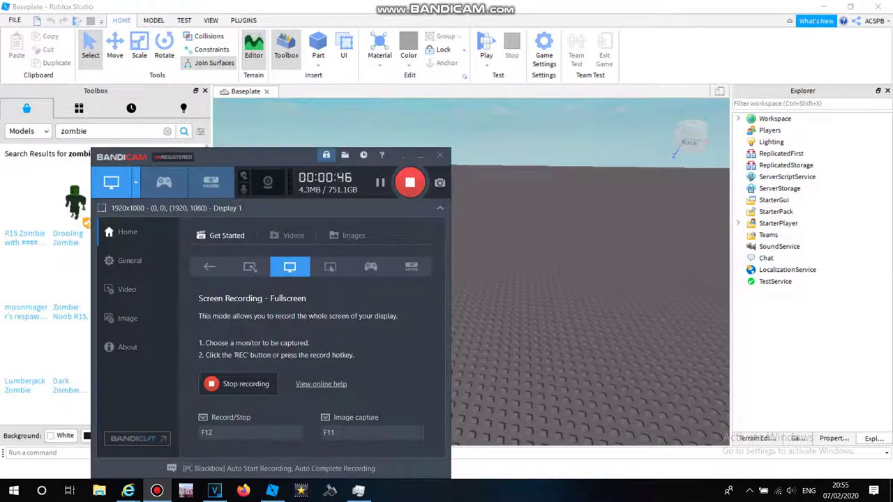
{"action": "left_click", "coordinate": [419, 155]}
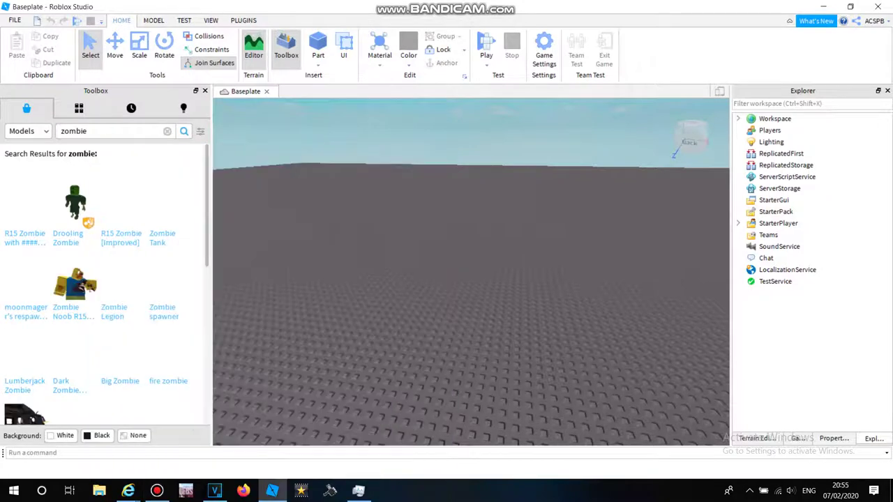
Look through the zombie search results to compare the available models.
{"action": "scroll", "coordinate": [104, 285], "scroll_direction": "down", "scroll_amount": 2}
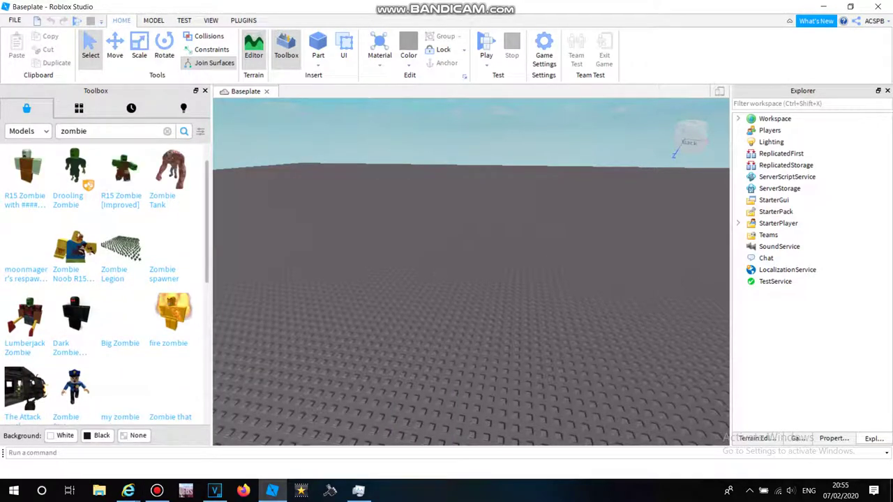
{"action": "scroll", "coordinate": [105, 286], "scroll_direction": "down", "scroll_amount": 6}
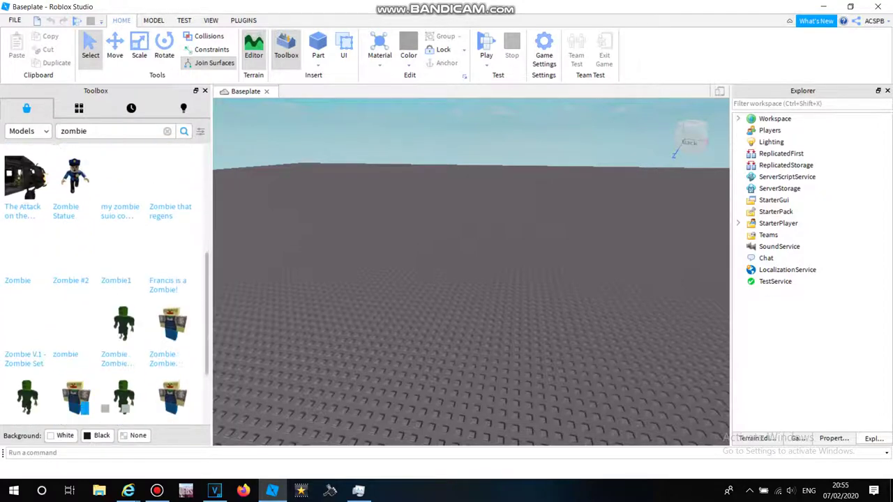
{"action": "scroll", "coordinate": [104, 285], "scroll_direction": "down", "scroll_amount": 3}
{"action": "scroll", "coordinate": [105, 286], "scroll_direction": "up", "scroll_amount": 10}
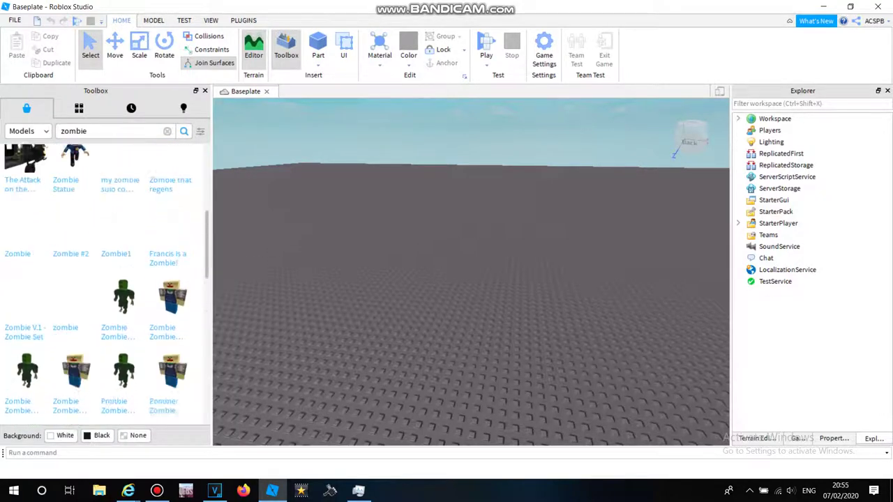
{"action": "scroll", "coordinate": [104, 286], "scroll_direction": "down", "scroll_amount": 2}
{"action": "scroll", "coordinate": [105, 286], "scroll_direction": "up", "scroll_amount": 2}
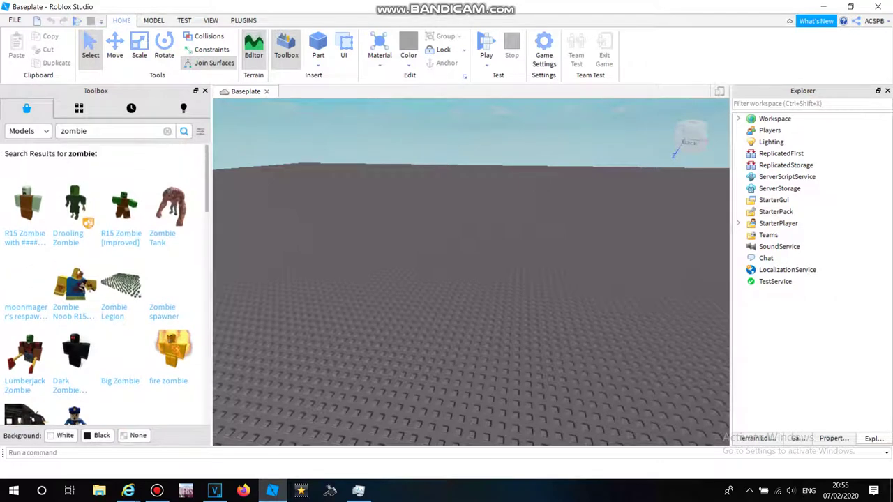
{"action": "scroll", "coordinate": [104, 285], "scroll_direction": "down", "scroll_amount": 1}
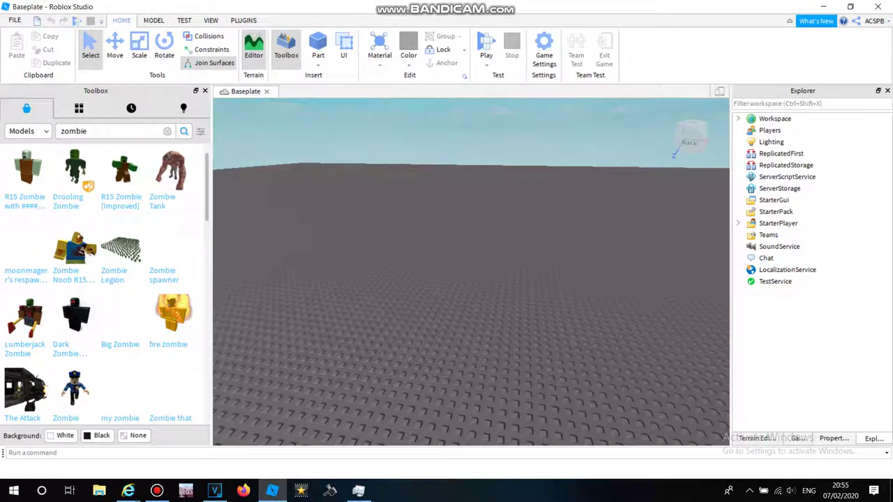
{"action": "scroll", "coordinate": [105, 286], "scroll_direction": "down", "scroll_amount": 10}
{"action": "scroll", "coordinate": [105, 286], "scroll_direction": "up", "scroll_amount": 10}
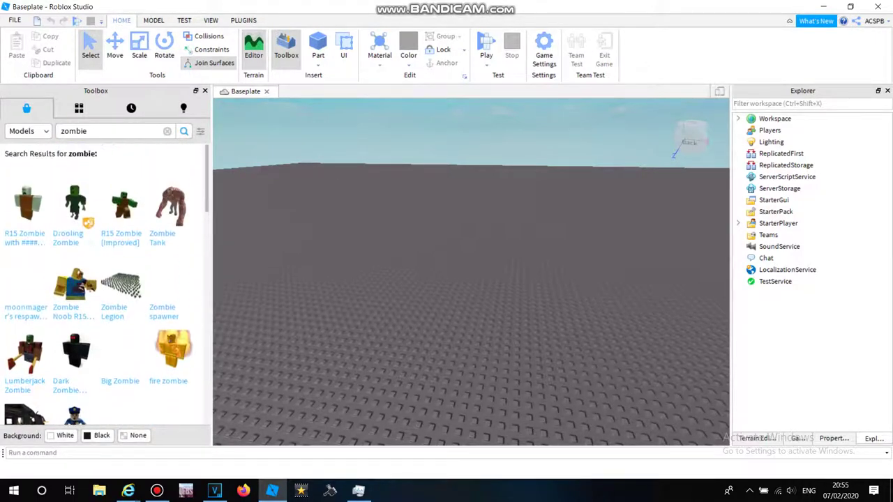
{"action": "scroll", "coordinate": [105, 286], "scroll_direction": "down", "scroll_amount": 2}
{"action": "scroll", "coordinate": [104, 286], "scroll_direction": "up", "scroll_amount": 1}
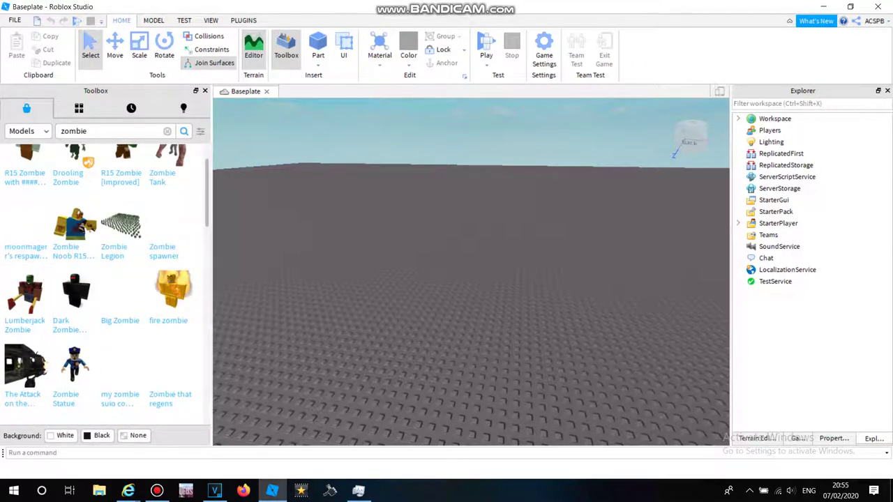
{"action": "scroll", "coordinate": [104, 285], "scroll_direction": "down", "scroll_amount": 1}
{"action": "scroll", "coordinate": [104, 285], "scroll_direction": "down", "scroll_amount": 8}
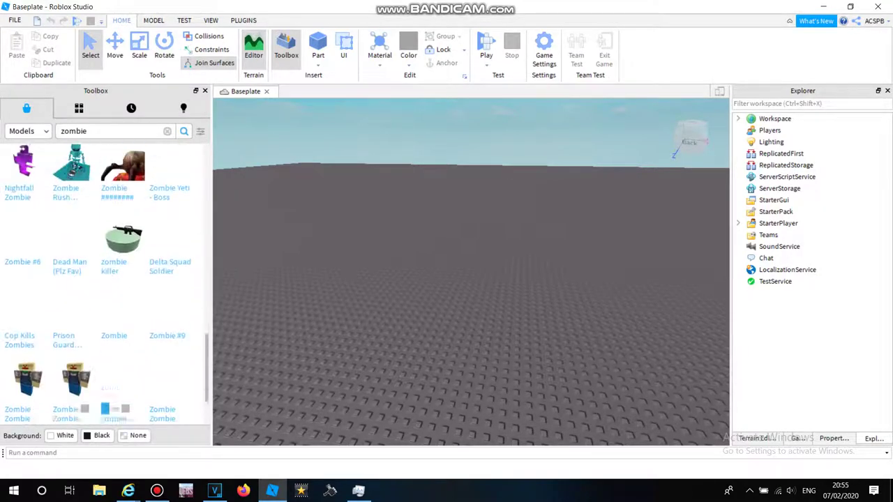
{"action": "scroll", "coordinate": [105, 286], "scroll_direction": "down", "scroll_amount": 3}
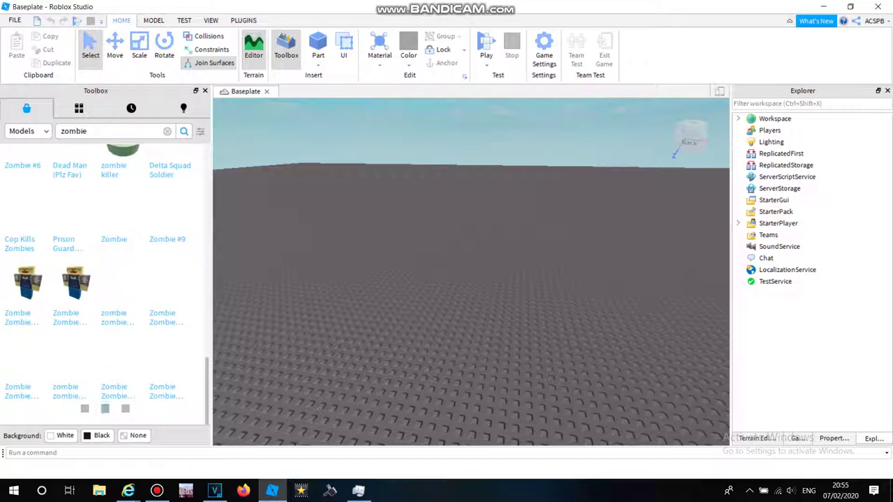
{"action": "scroll", "coordinate": [105, 286], "scroll_direction": "up", "scroll_amount": 12}
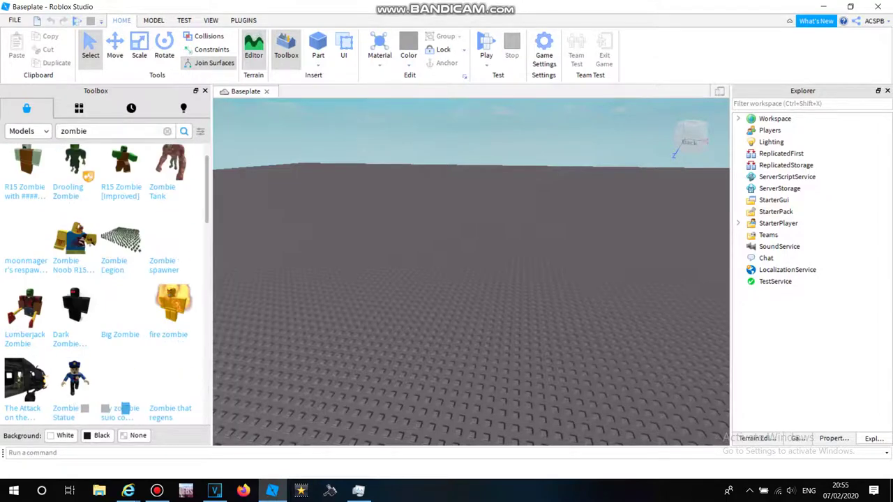
Insert the first "R15 Zombie with" model from the search results into the baseplate place.
{"action": "left_click", "coordinate": [25, 167]}
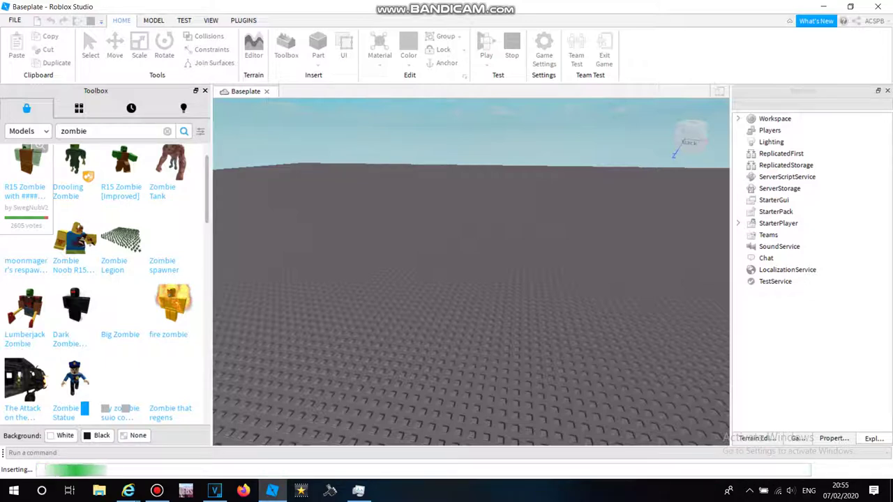
{"action": "left_click", "coordinate": [157, 491]}
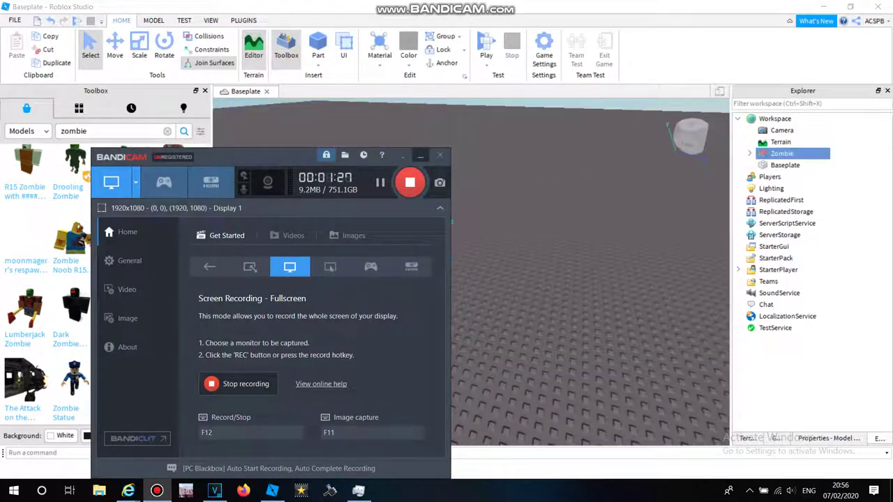
{"action": "left_click", "coordinate": [421, 156]}
Examine the inserted zombie from several angles and expand its contents in the object hierarchy.
{"action": "left_click", "coordinate": [432, 202]}
{"action": "mouse_move", "coordinate": [432, 203]}
{"action": "right_mouse_down"}
{"action": "mouse_move", "coordinate": [411, 224]}
{"action": "mouse_move", "coordinate": [439, 195]}
{"action": "right_mouse_up"}
{"action": "scroll", "coordinate": [464, 269], "scroll_direction": "up", "scroll_amount": 6}
{"action": "right_click_drag", "start_coordinate": [464, 269], "coordinate": [446, 244]}
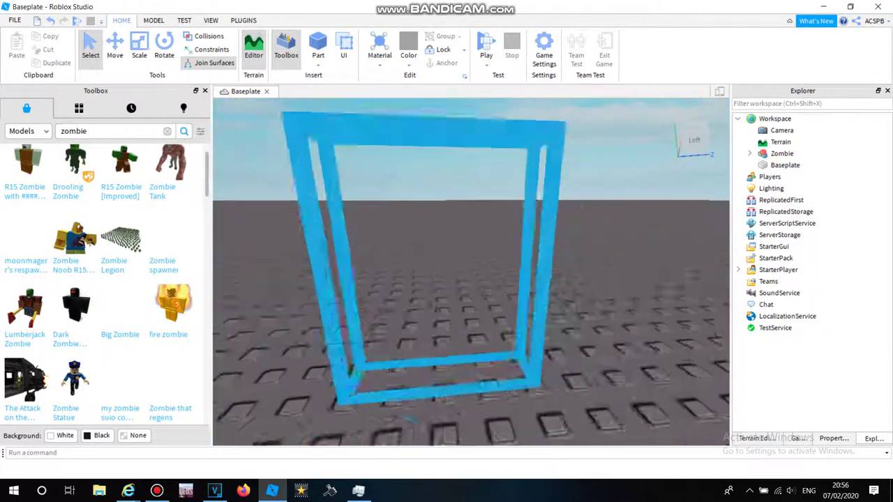
{"action": "scroll", "coordinate": [447, 258], "scroll_direction": "down", "scroll_amount": 2}
{"action": "left_click", "coordinate": [447, 261]}
{"action": "left_click", "coordinate": [749, 154]}
{"action": "right_click_drag", "start_coordinate": [471, 272], "coordinate": [443, 248]}
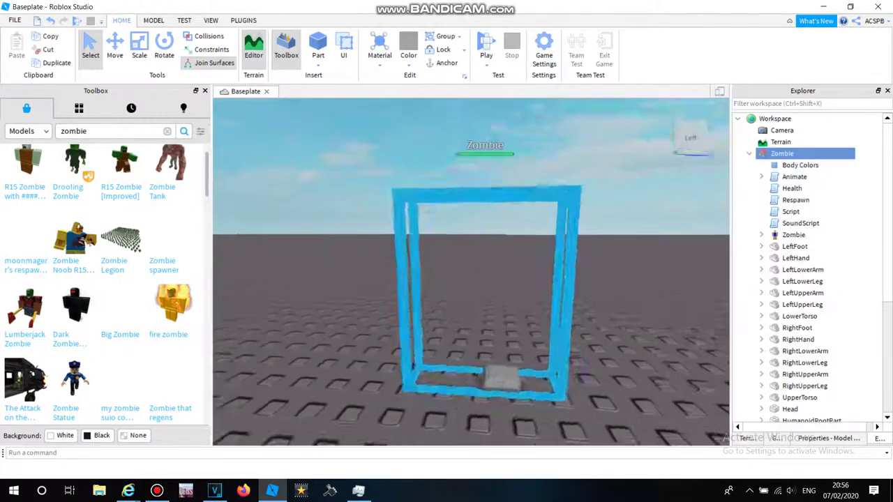
{"action": "scroll", "coordinate": [460, 265], "scroll_direction": "up", "scroll_amount": 3}
{"action": "scroll", "coordinate": [460, 265], "scroll_direction": "down", "scroll_amount": 4}
{"action": "left_click_drag", "start_coordinate": [887, 213], "coordinate": [887, 233]}
{"action": "left_click", "coordinate": [593, 265]}
{"action": "scroll", "coordinate": [516, 272], "scroll_direction": "up", "scroll_amount": 3}
{"action": "right_click_drag", "start_coordinate": [516, 272], "coordinate": [520, 297]}
{"action": "right_click_drag", "start_coordinate": [470, 272], "coordinate": [506, 296]}
{"action": "scroll", "coordinate": [471, 272], "scroll_direction": "down", "scroll_amount": 4}
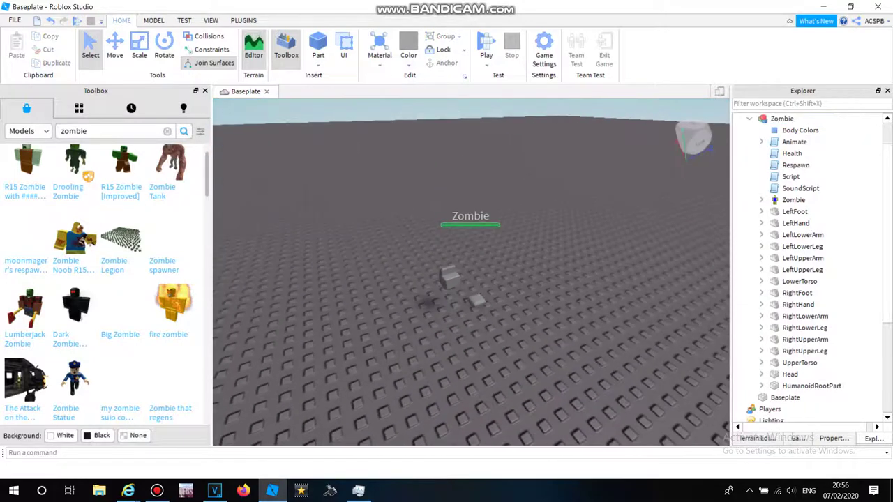
Replace the model library search with cone.
{"action": "left_click", "coordinate": [168, 131]}
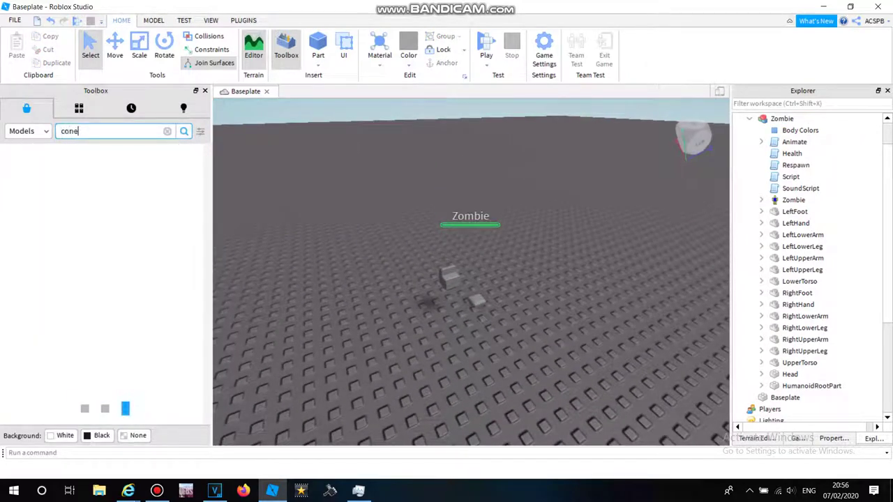
{"action": "key", "text": "Return"}
Inspect the zombie's body parts at close range and from different sides.
{"action": "right_click_drag", "start_coordinate": [471, 272], "coordinate": [457, 260]}
{"action": "key", "text": "w"}
{"action": "key", "text": "s"}
{"action": "key", "text": "w"}
{"action": "key", "text": "s"}
{"action": "key", "text": "w"}
{"action": "key", "text": "w"}
{"action": "key", "text": "s"}
{"action": "key", "text": "w"}
{"action": "key", "text": "s"}
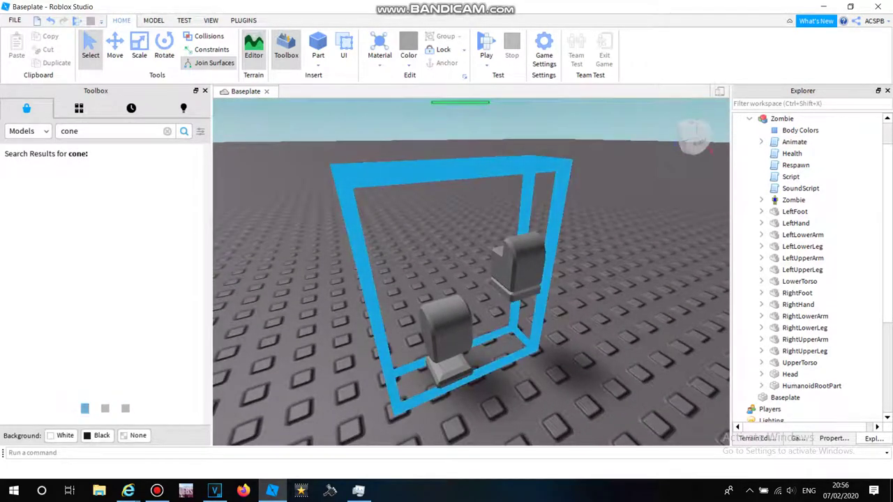
{"action": "left_click_drag", "start_coordinate": [446, 329], "coordinate": [402, 263]}
{"action": "left_click", "coordinate": [481, 279]}
{"action": "right_click_drag", "start_coordinate": [481, 279], "coordinate": [408, 290]}
{"action": "key", "text": "w"}
{"action": "key", "text": "d"}
{"action": "key", "text": "d"}
{"action": "key", "text": "w"}
{"action": "key", "text": "s"}
{"action": "key", "text": "s"}
{"action": "key", "text": "w"}
{"action": "key", "text": "s"}
Insert the Traffic Cone model from the cone results into the place.
{"action": "left_click", "coordinate": [27, 212]}
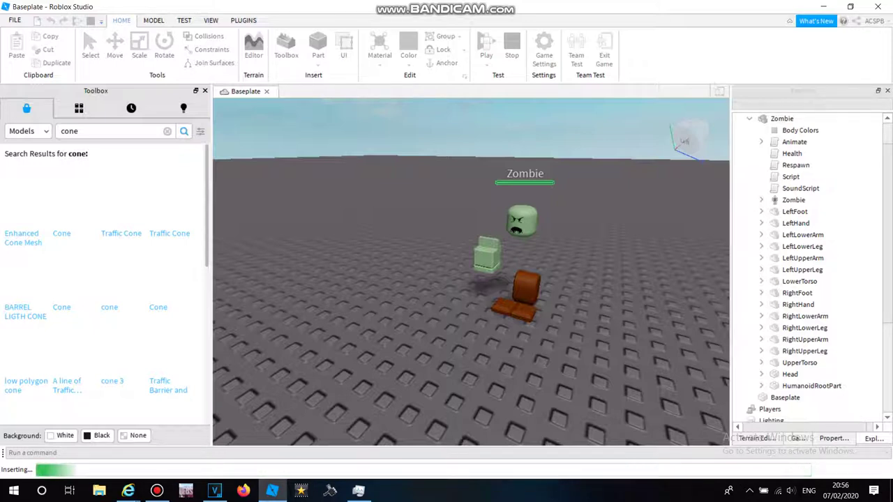
{"action": "left_click", "coordinate": [157, 490]}
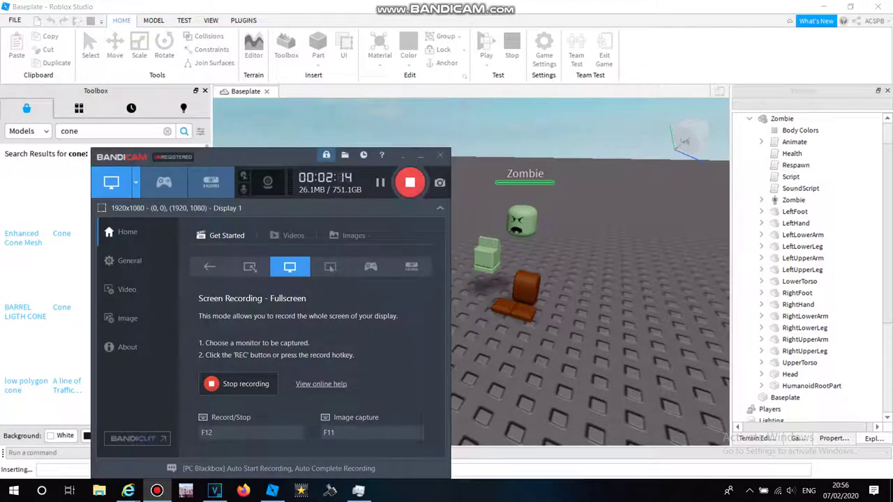
{"action": "left_click", "coordinate": [420, 154]}
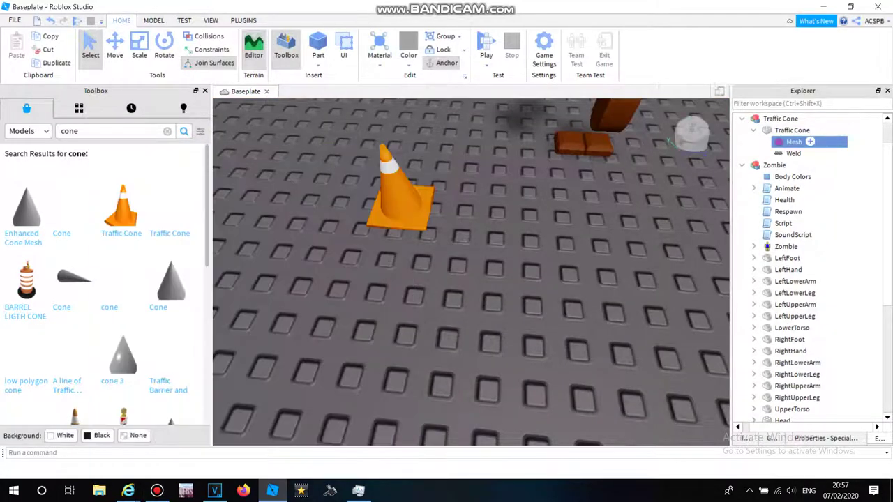
Clear the TextureId of the traffic cone's mesh to remove its orange and white texture.
{"action": "left_click", "coordinate": [826, 439]}
{"action": "left_click", "coordinate": [835, 236]}
{"action": "key", "text": "BackSpace"}
{"action": "left_click", "coordinate": [835, 251]}
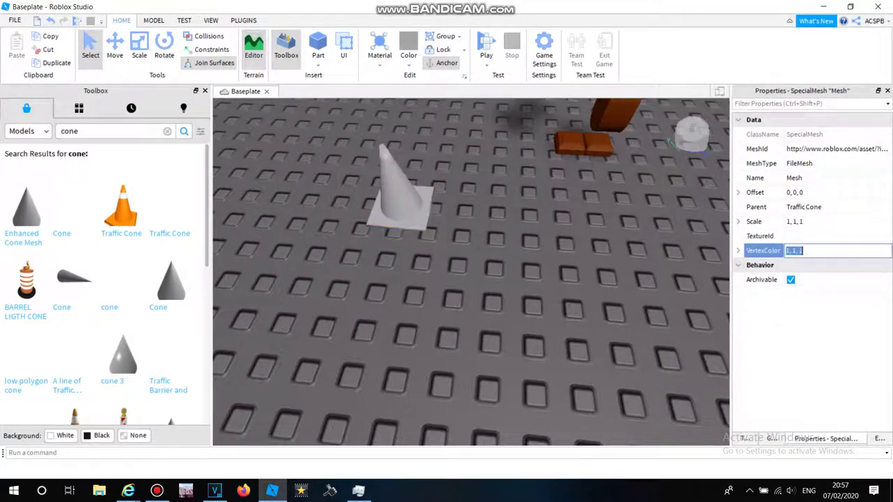
{"action": "left_click", "coordinate": [879, 438]}
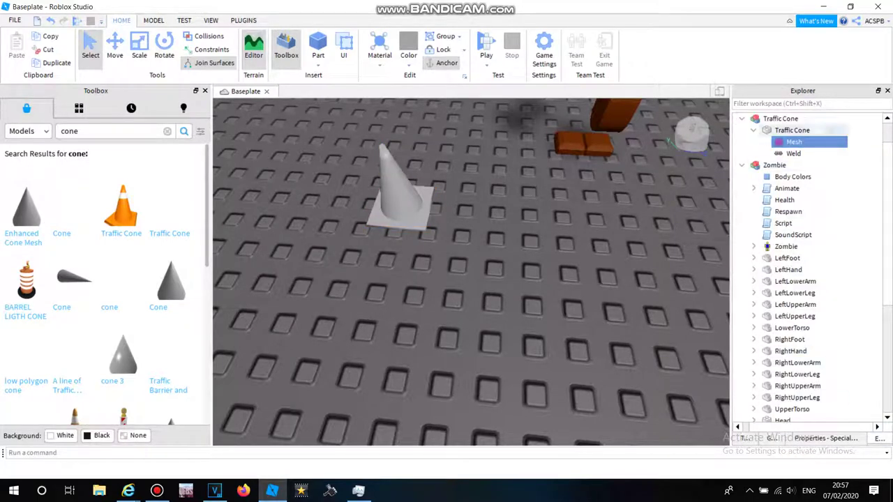
Color the Traffic Cone part yellow-orange.
{"action": "left_click", "coordinate": [793, 130]}
{"action": "left_click", "coordinate": [408, 61]}
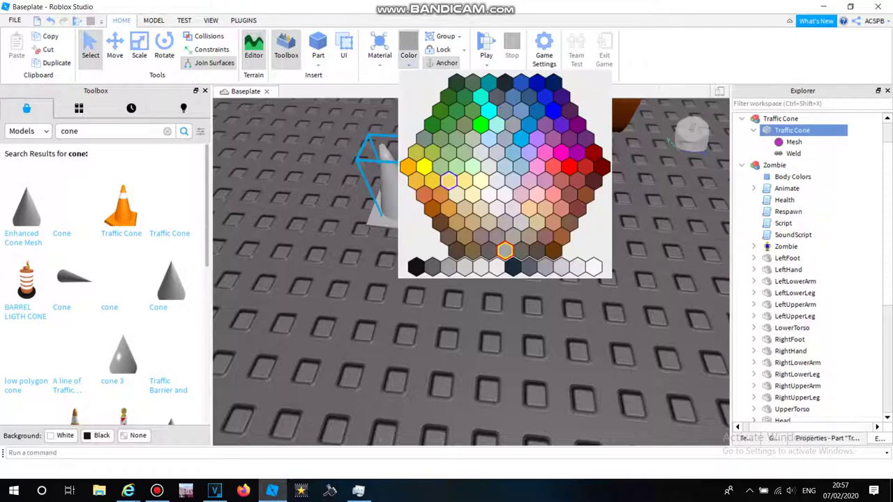
{"action": "left_click", "coordinate": [408, 167]}
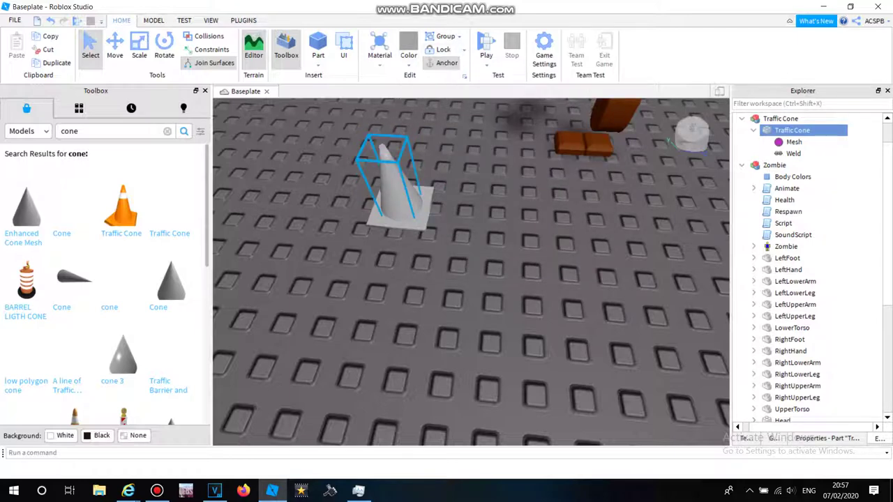
{"action": "left_click", "coordinate": [409, 63]}
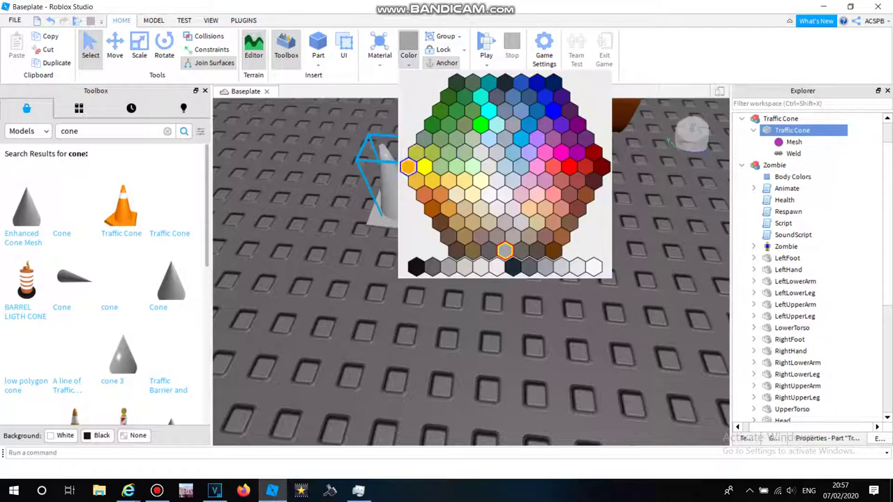
{"action": "left_click", "coordinate": [408, 167]}
Reduce the Traffic Cone model's height with the Scale tool and place the cone beside the zombie's legs.
{"action": "left_click", "coordinate": [392, 183]}
{"action": "scroll", "coordinate": [392, 183], "scroll_direction": "up", "scroll_amount": 3}
{"action": "right_click_drag", "start_coordinate": [391, 182], "coordinate": [392, 143]}
{"action": "scroll", "coordinate": [392, 168], "scroll_direction": "down", "scroll_amount": 3}
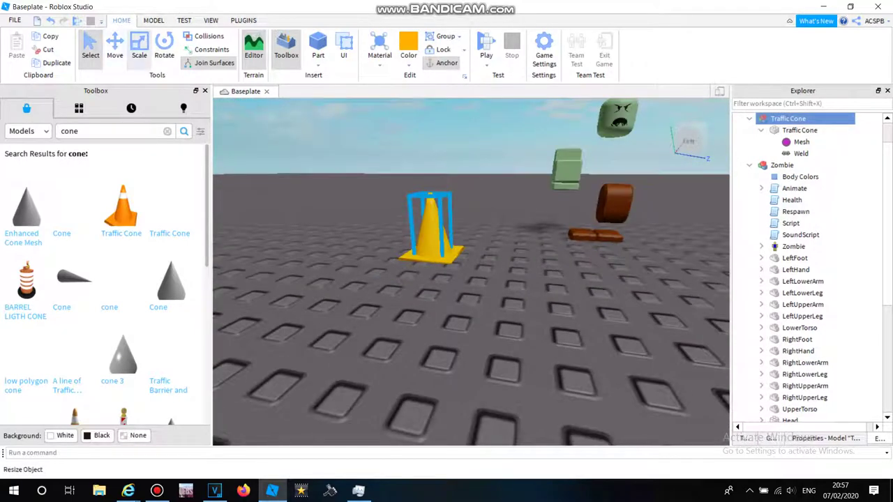
{"action": "left_click", "coordinate": [139, 49]}
{"action": "left_click", "coordinate": [505, 228]}
{"action": "scroll", "coordinate": [474, 223], "scroll_direction": "up", "scroll_amount": 3}
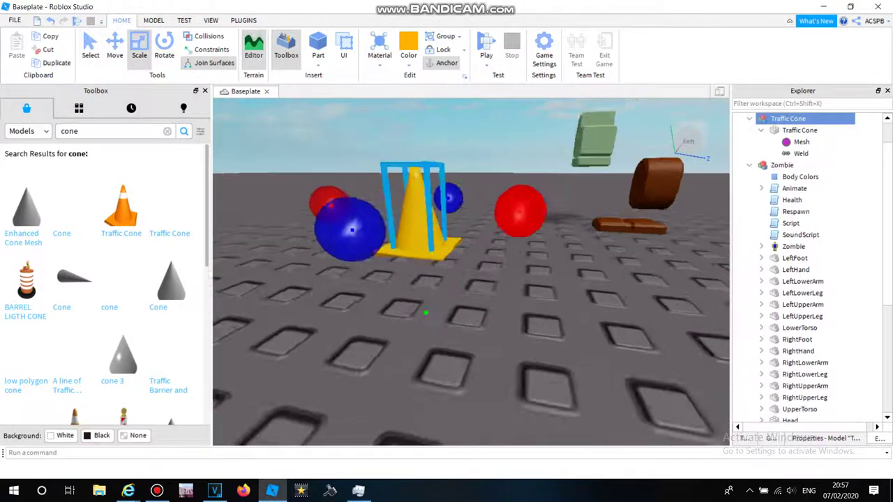
{"action": "right_click_drag", "start_coordinate": [460, 209], "coordinate": [460, 244]}
{"action": "scroll", "coordinate": [460, 223], "scroll_direction": "down", "scroll_amount": 3}
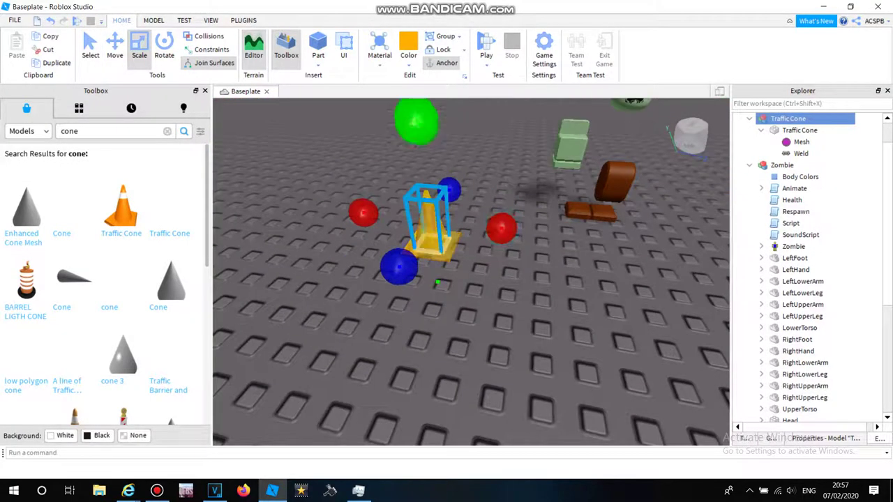
{"action": "left_click_drag", "start_coordinate": [417, 121], "coordinate": [421, 160]}
{"action": "left_click_drag", "start_coordinate": [431, 232], "coordinate": [624, 193]}
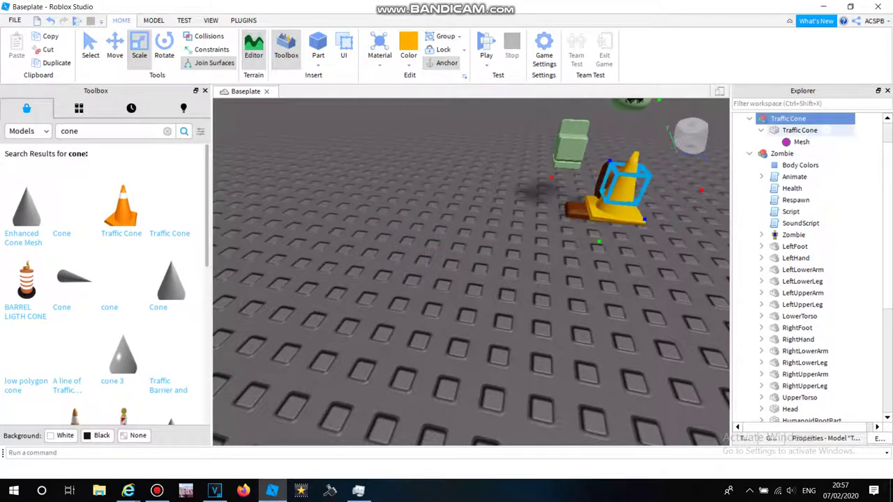
Ungroup the Traffic Cone model so the cone part sits directly in the Workspace.
{"action": "left_click", "coordinate": [800, 130]}
{"action": "left_click", "coordinate": [788, 118]}
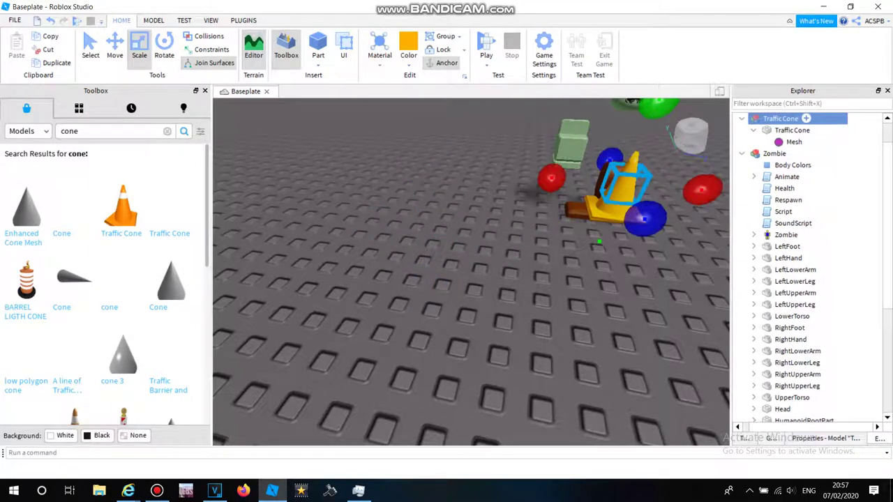
{"action": "right_click", "coordinate": [788, 119]}
{"action": "left_click", "coordinate": [783, 220]}
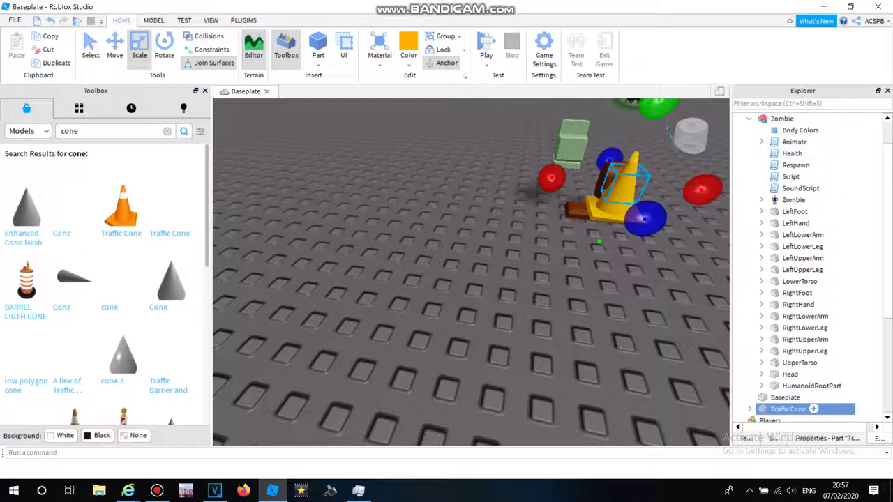
Set the Traffic Cone part's Size to 0.5, 0.5, 0.5.
{"action": "left_click_drag", "start_coordinate": [887, 265], "coordinate": [887, 339]}
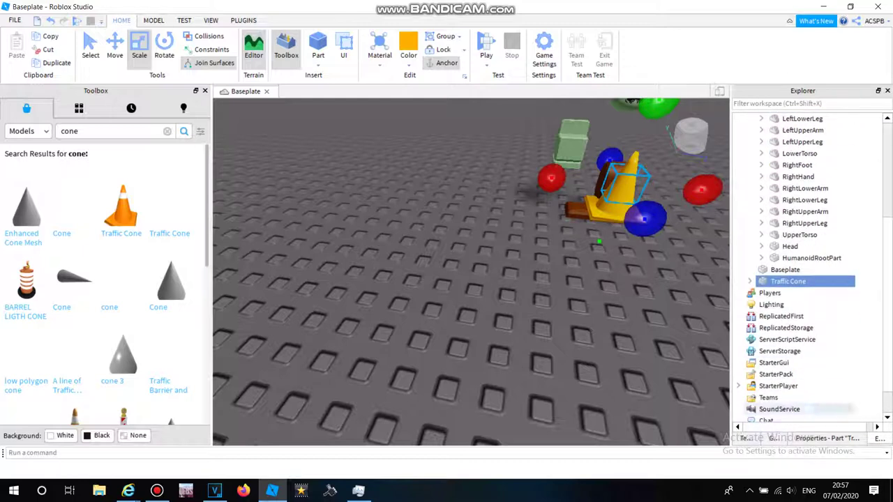
{"action": "left_click", "coordinate": [827, 439]}
{"action": "left_click_drag", "start_coordinate": [887, 272], "coordinate": [887, 364]}
{"action": "left_click", "coordinate": [848, 395]}
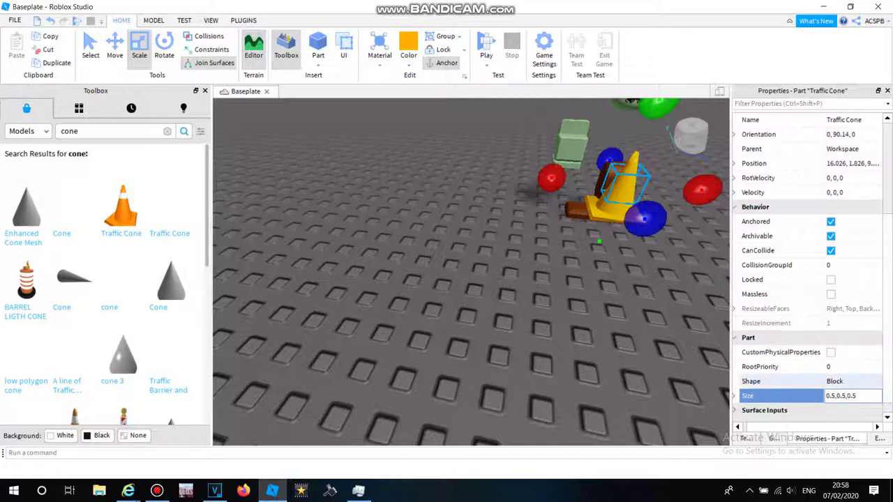
{"action": "left_click", "coordinate": [849, 382]}
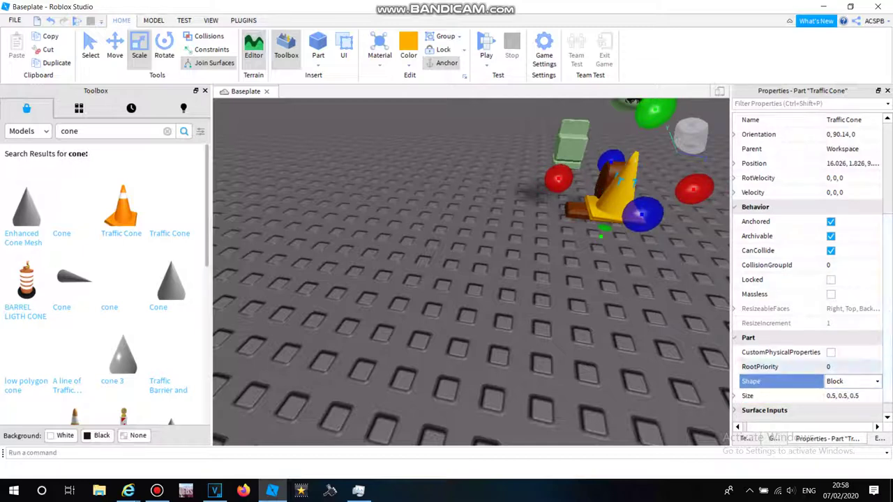
Set the Scale of the traffic cone's Mesh to 0.5, 0.5, 0.5.
{"action": "left_click", "coordinate": [879, 439]}
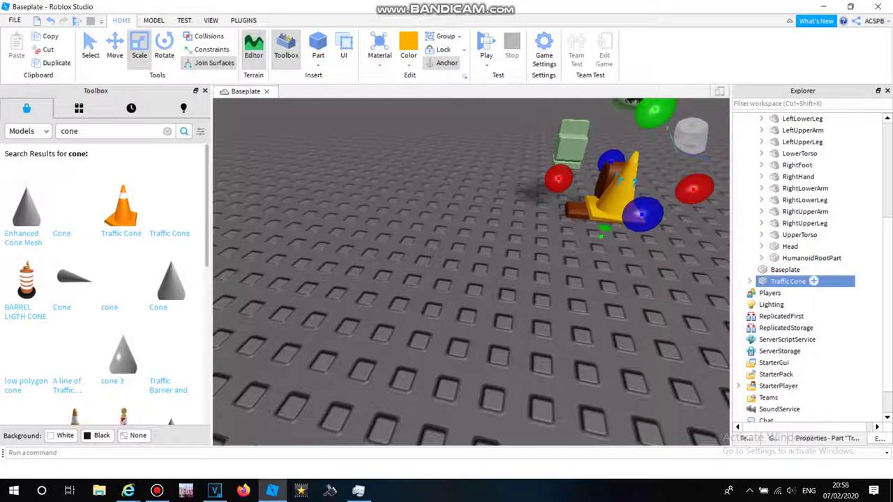
{"action": "left_click", "coordinate": [749, 281]}
{"action": "left_click", "coordinate": [789, 293]}
{"action": "left_click", "coordinate": [827, 439]}
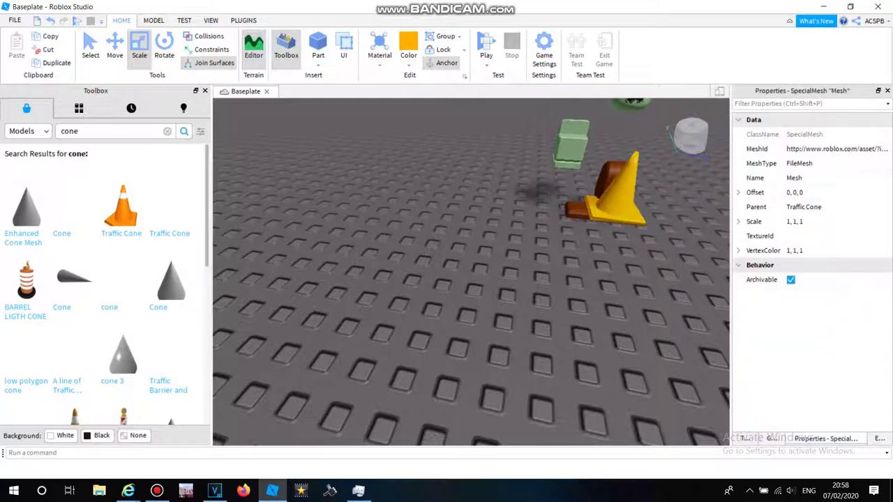
{"action": "left_click", "coordinate": [802, 222]}
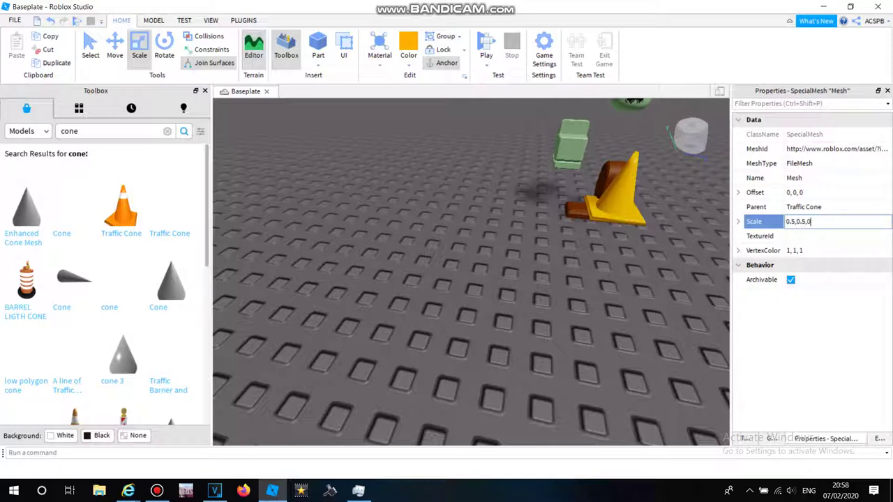
{"action": "left_click", "coordinate": [802, 250]}
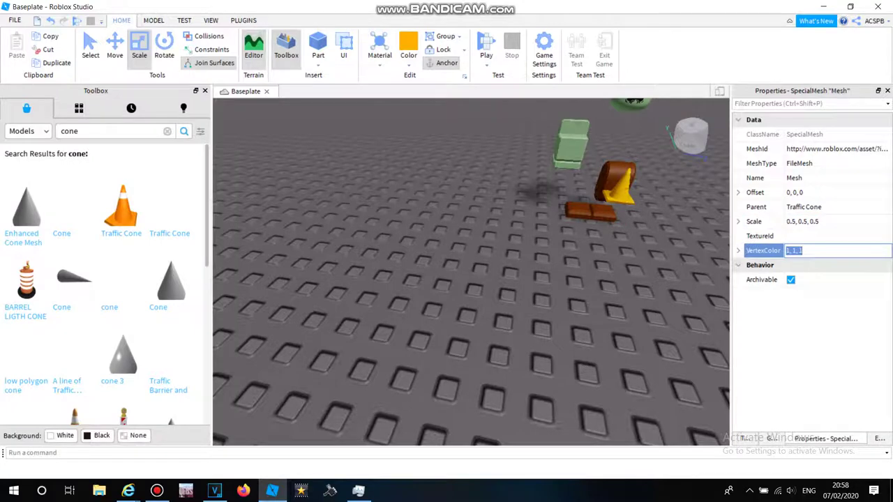
Rotate the Traffic Cone part onto its side, to an orientation of -90, 90.14, 0.
{"action": "left_click", "coordinate": [537, 279]}
{"action": "right_click_drag", "start_coordinate": [537, 279], "coordinate": [579, 209]}
{"action": "left_click", "coordinate": [531, 256]}
{"action": "right_click_drag", "start_coordinate": [532, 257], "coordinate": [565, 234]}
{"action": "scroll", "coordinate": [511, 268], "scroll_direction": "up", "scroll_amount": 3}
{"action": "left_click", "coordinate": [537, 251]}
{"action": "scroll", "coordinate": [512, 268], "scroll_direction": "down", "scroll_amount": 3}
{"action": "right_click_drag", "start_coordinate": [512, 268], "coordinate": [512, 307]}
{"action": "left_click", "coordinate": [512, 267]}
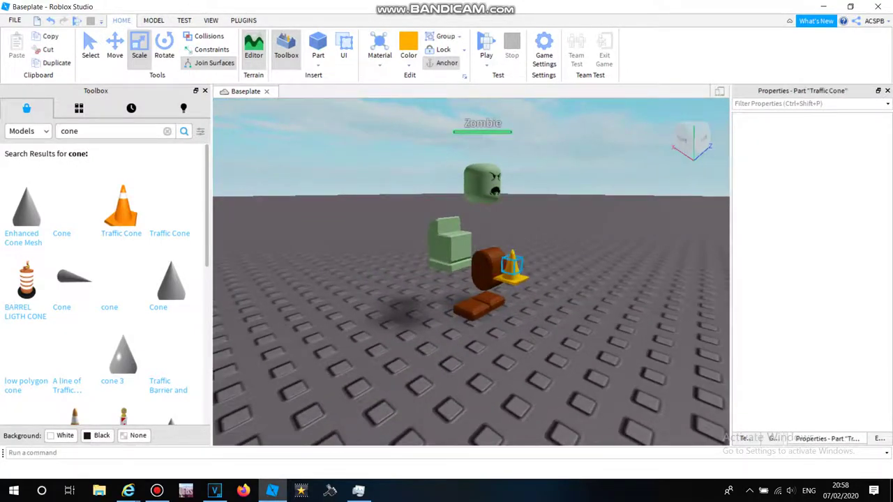
{"action": "scroll", "coordinate": [511, 266], "scroll_direction": "up", "scroll_amount": 3}
{"action": "right_click_drag", "start_coordinate": [512, 266], "coordinate": [572, 225]}
{"action": "left_click", "coordinate": [165, 46]}
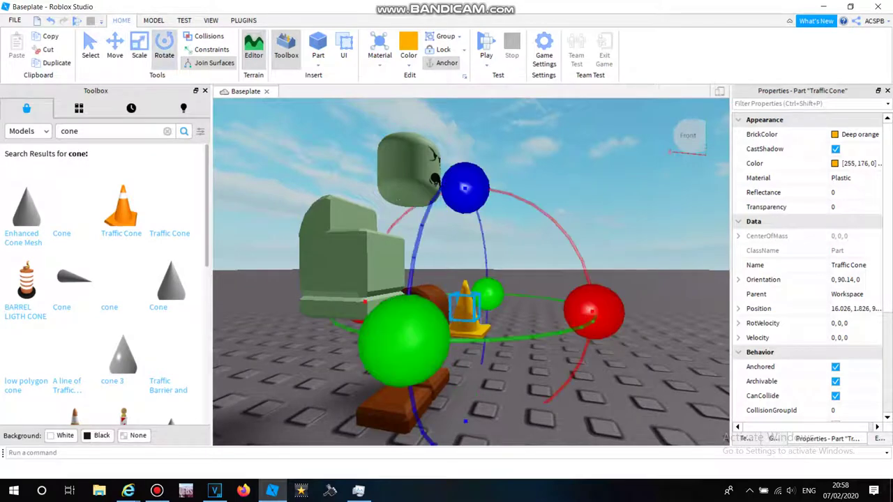
{"action": "left_click_drag", "start_coordinate": [592, 312], "coordinate": [474, 420]}
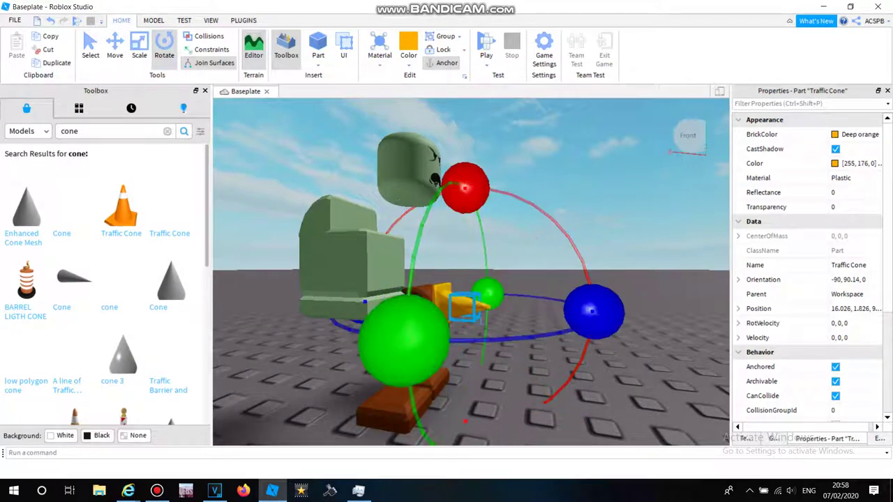
Move the traffic cone up to the zombie's head, to a position of about 17.024, 4.826, 8.995.
{"action": "left_click", "coordinate": [115, 46]}
{"action": "left_click_drag", "start_coordinate": [641, 313], "coordinate": [591, 311]}
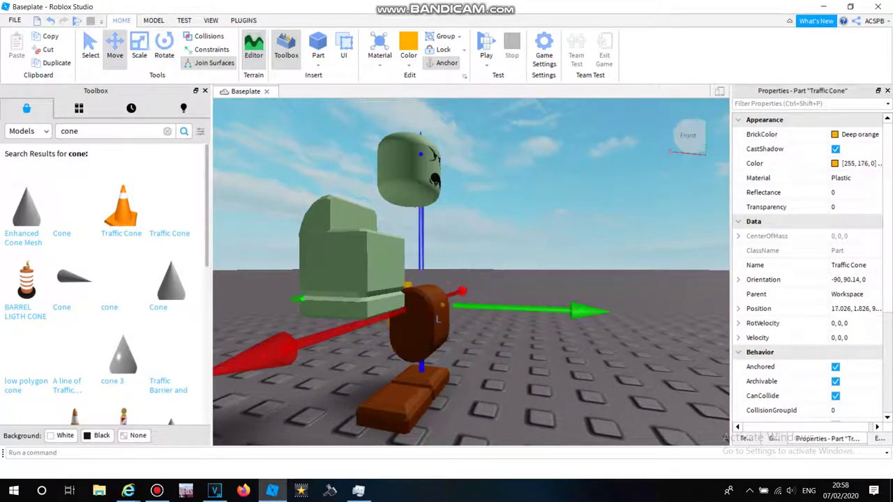
{"action": "left_click_drag", "start_coordinate": [421, 154], "coordinate": [421, 28]}
{"action": "right_click_drag", "start_coordinate": [471, 272], "coordinate": [348, 307]}
{"action": "scroll", "coordinate": [419, 272], "scroll_direction": "up", "scroll_amount": 3}
{"action": "scroll", "coordinate": [419, 272], "scroll_direction": "down", "scroll_amount": 3}
{"action": "left_click_drag", "start_coordinate": [555, 208], "coordinate": [518, 210]}
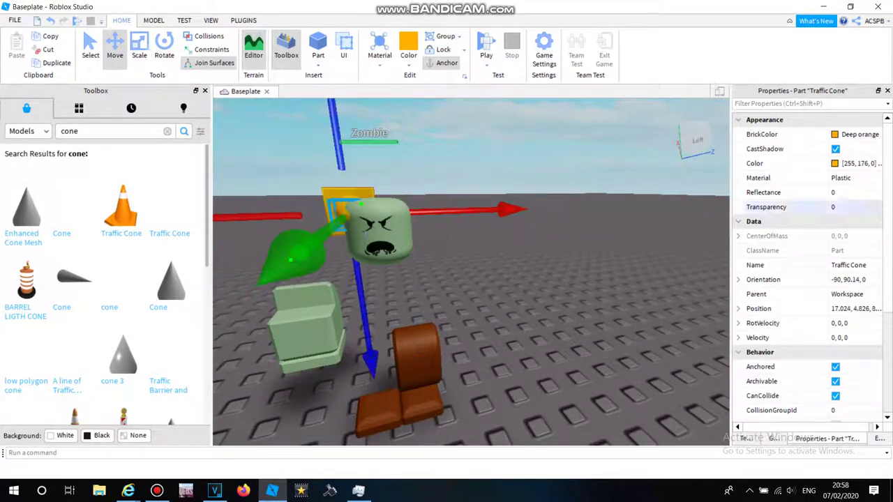
Widen the cone's property list and expand Position into its separate X, Y and Z coordinates.
{"action": "left_click_drag", "start_coordinate": [887, 244], "coordinate": [887, 253]}
{"action": "left_click_drag", "start_coordinate": [731, 279], "coordinate": [642, 279]}
{"action": "left_click", "coordinate": [802, 294]}
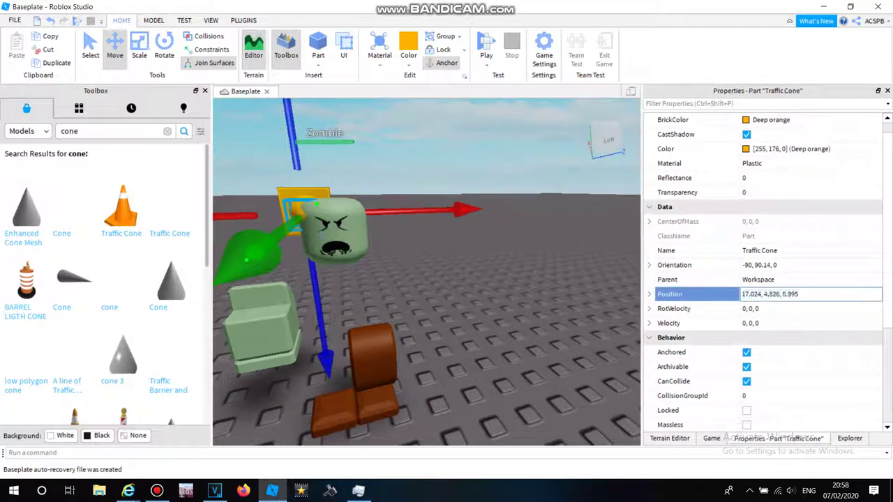
{"action": "left_click", "coordinate": [649, 294]}
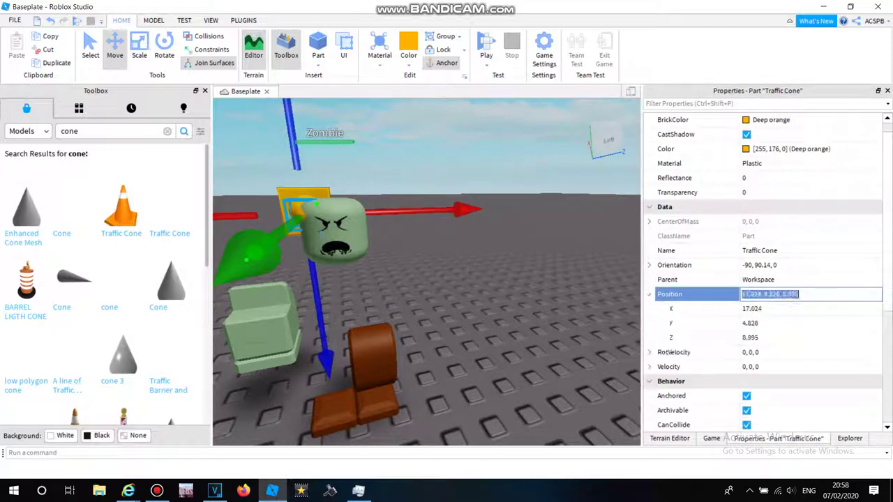
{"action": "left_click", "coordinate": [753, 309]}
{"action": "left_click_drag", "start_coordinate": [641, 313], "coordinate": [476, 314]}
{"action": "left_click_drag", "start_coordinate": [361, 321], "coordinate": [716, 321]}
{"action": "double_click", "coordinate": [826, 324]}
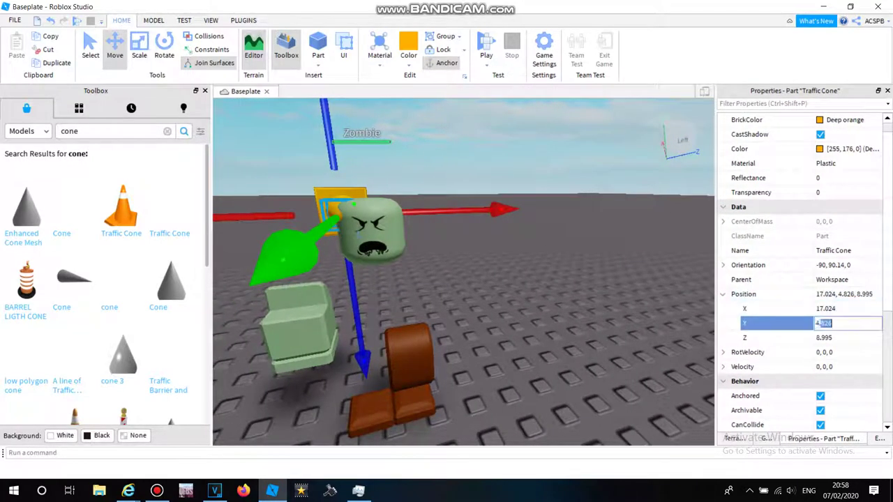
Move the traffic cone away from the head to Z 7.995 and set its X position to 17.023.
{"action": "left_click_drag", "start_coordinate": [501, 210], "coordinate": [469, 210]}
{"action": "left_click", "coordinate": [825, 309]}
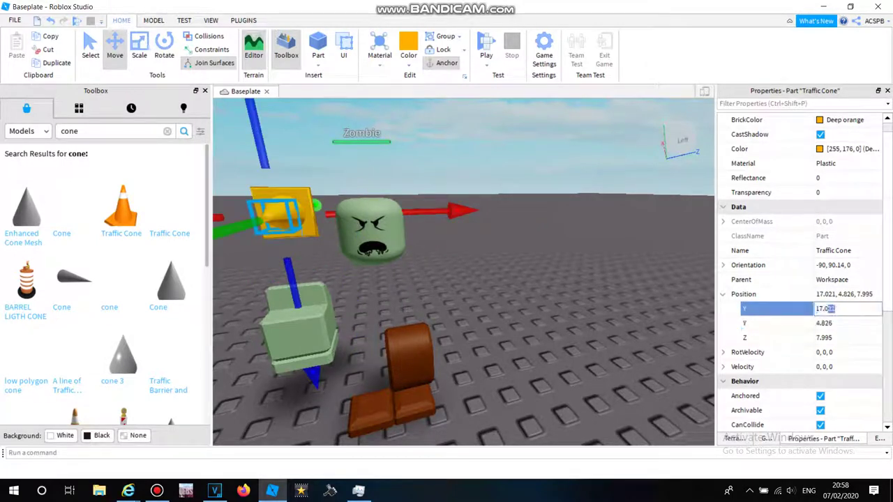
{"action": "type", "text": "3"}
{"action": "left_click", "coordinate": [831, 323]}
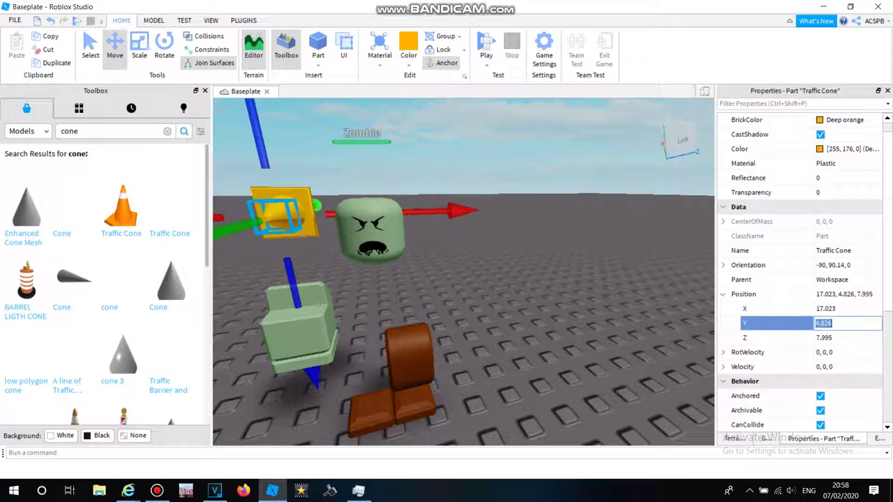
{"action": "left_click", "coordinate": [831, 281]}
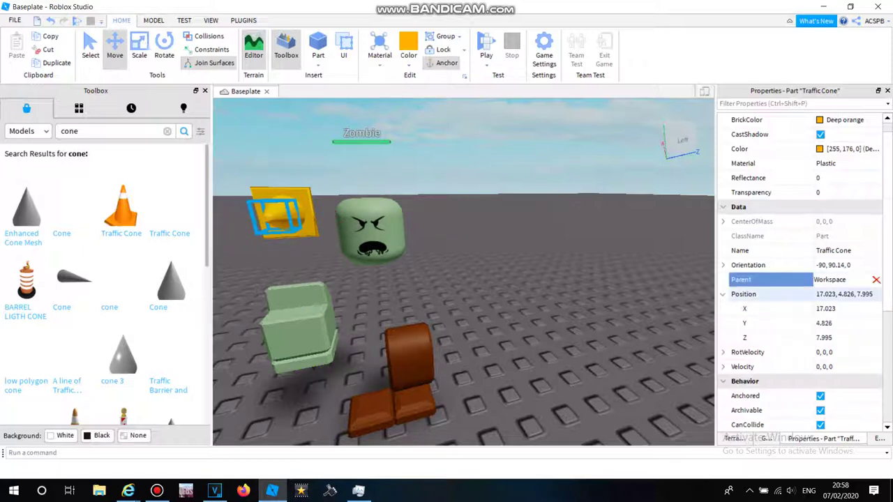
{"action": "left_click", "coordinate": [91, 49]}
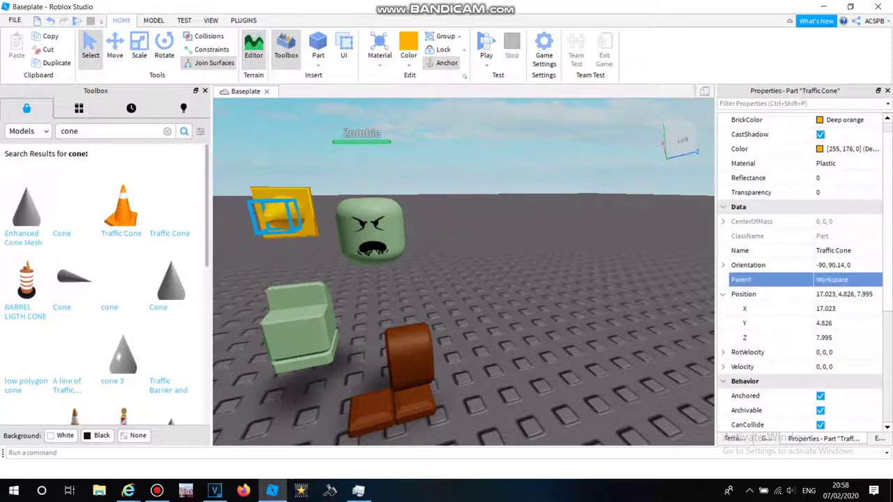
Move the cone back behind the zombie's head and adjust its Z position to 8.995 and finally 9.
{"action": "left_click", "coordinate": [114, 49]}
{"action": "left_click_drag", "start_coordinate": [504, 209], "coordinate": [540, 209]}
{"action": "left_click", "coordinate": [826, 337]}
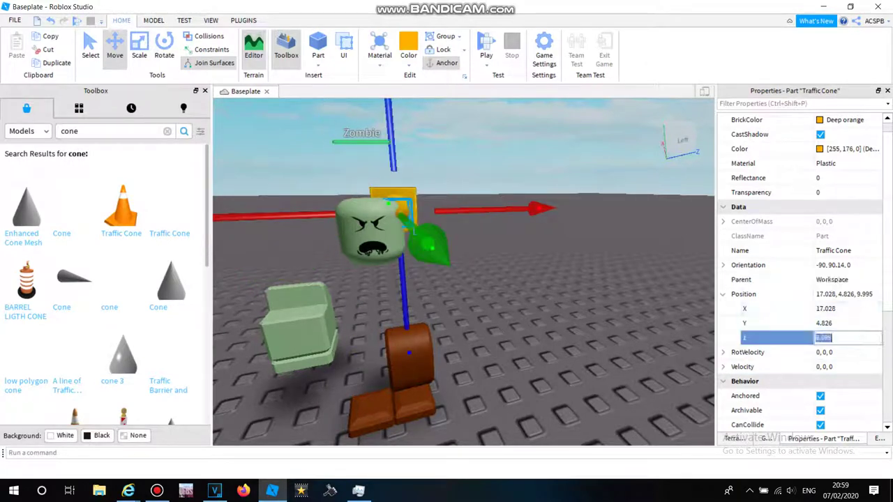
{"action": "type", "text": "8"}
{"action": "key", "text": "Return"}
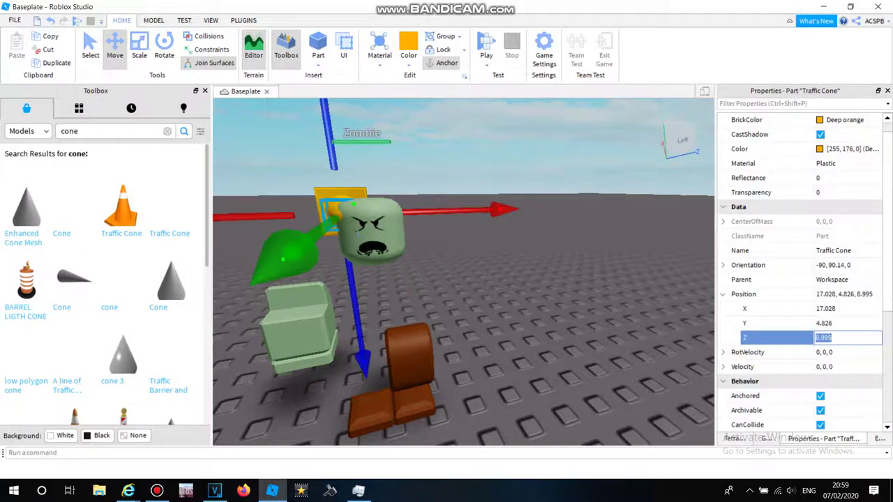
{"action": "type", "text": "9.000"}
{"action": "left_click", "coordinate": [826, 323]}
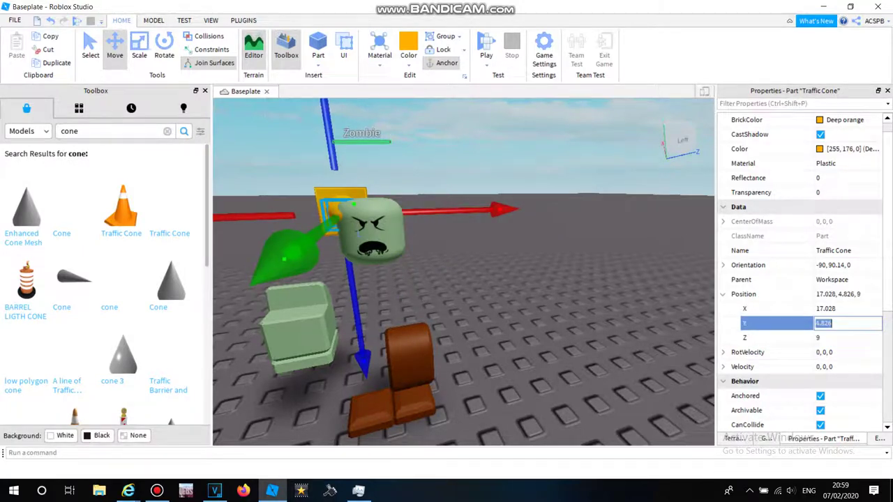
Center the cone behind the zombie's head by trying a Z position of 9.3 and settling on 9.5.
{"action": "left_click", "coordinate": [826, 338]}
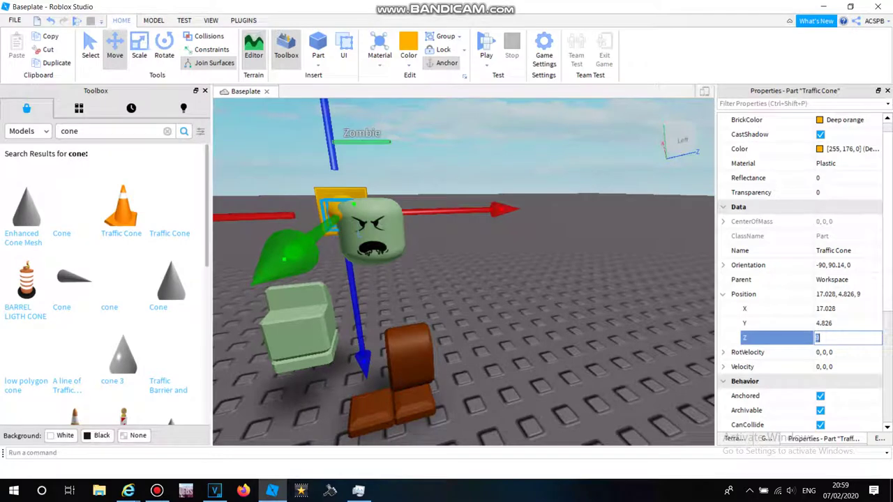
{"action": "type", "text": "9.3"}
{"action": "left_click", "coordinate": [826, 309]}
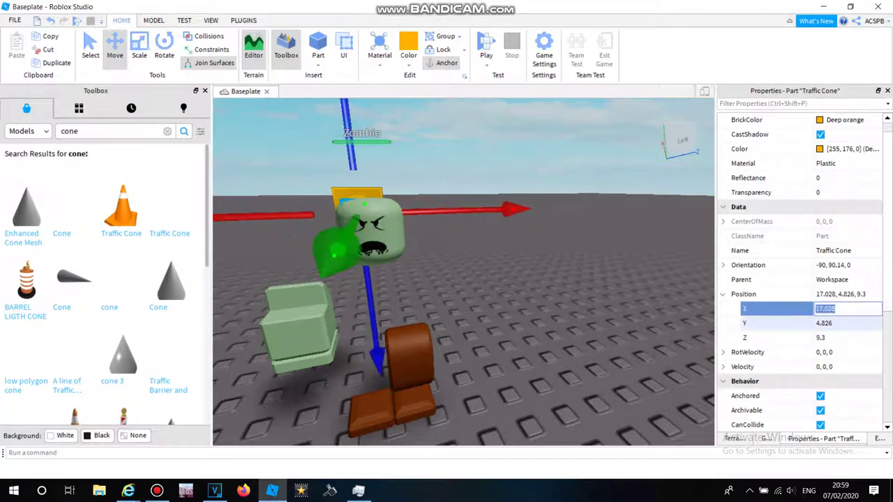
{"action": "double_click", "coordinate": [830, 338]}
{"action": "type", "text": "5"}
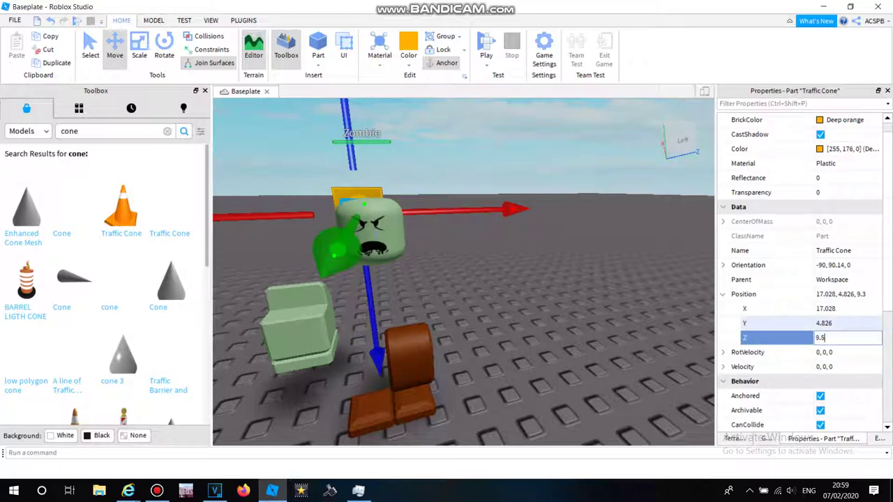
{"action": "left_click", "coordinate": [826, 322]}
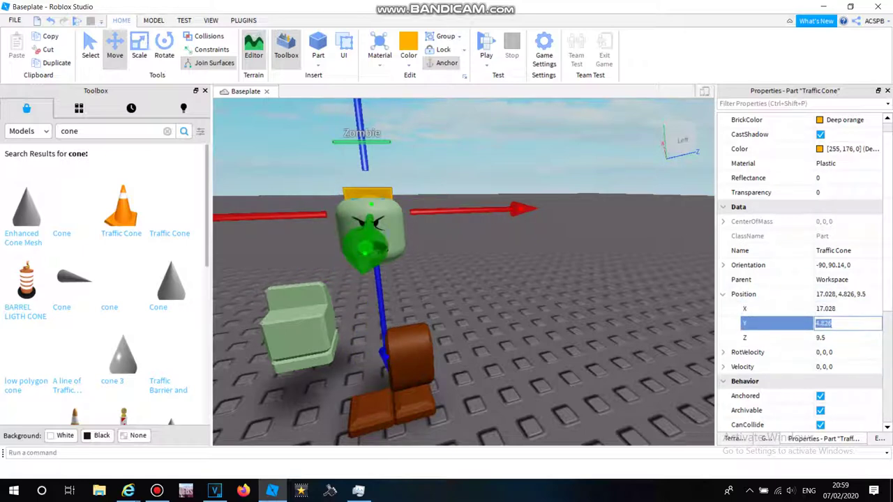
{"action": "left_click_drag", "start_coordinate": [365, 250], "coordinate": [357, 301]}
{"action": "key", "text": "ctrl+z"}
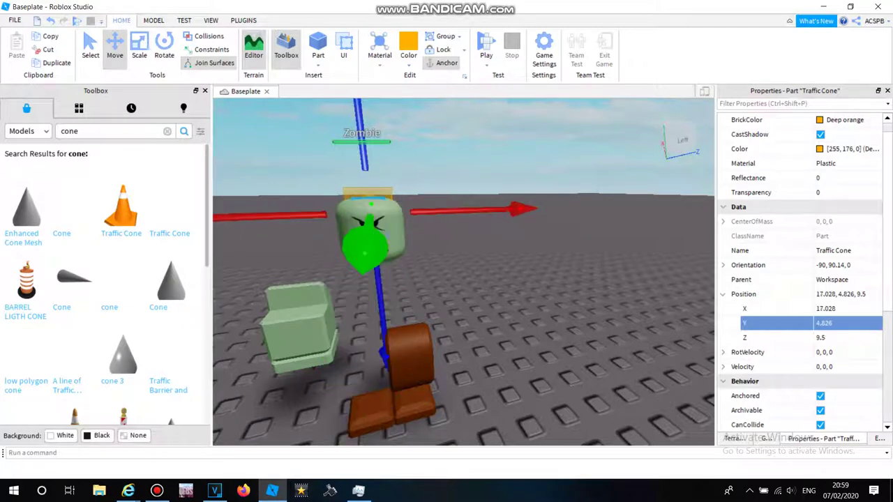
{"action": "left_click_drag", "start_coordinate": [365, 250], "coordinate": [365, 248]}
Bring the traffic cone forward by setting the X value of its Position to 16.028.
{"action": "left_click", "coordinate": [822, 294]}
{"action": "double_click", "coordinate": [820, 294]}
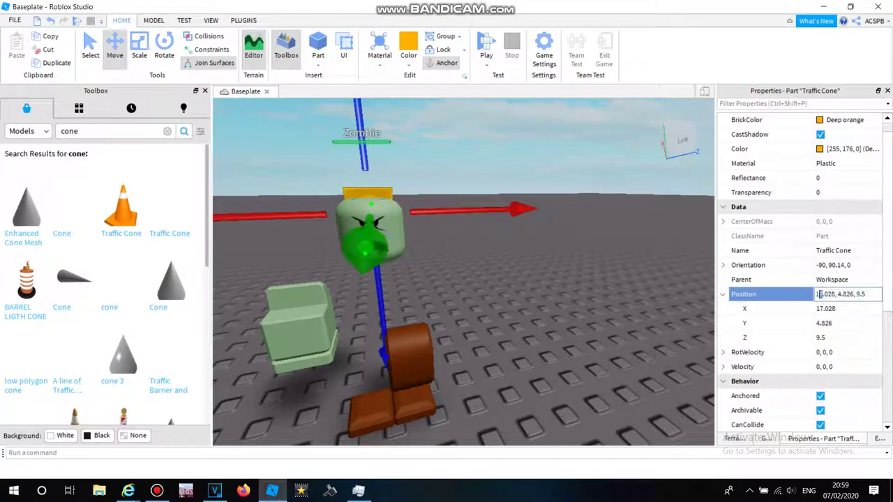
{"action": "type", "text": "6"}
{"action": "left_click", "coordinate": [819, 307]}
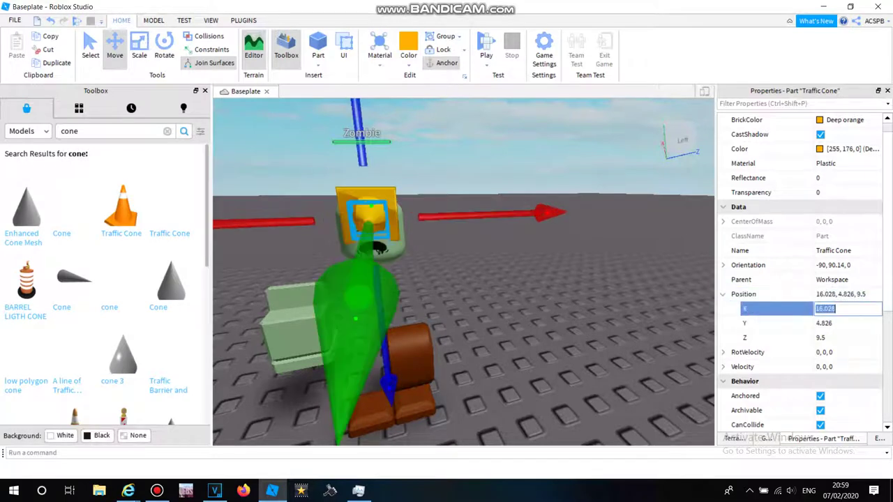
Try moving the traffic cone back into the zombie's head with an X position of 17.
{"action": "left_click", "coordinate": [818, 296]}
{"action": "left_click_drag", "start_coordinate": [835, 295], "coordinate": [823, 295]}
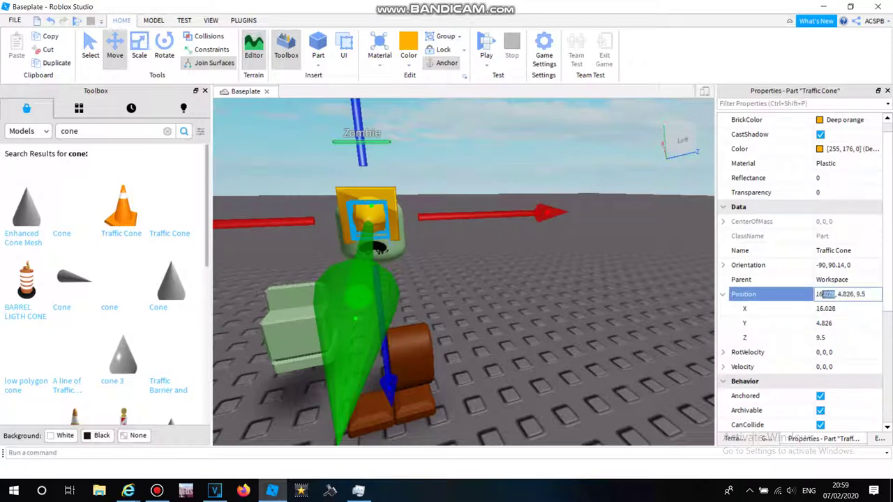
{"action": "type", "text": "17.00"}
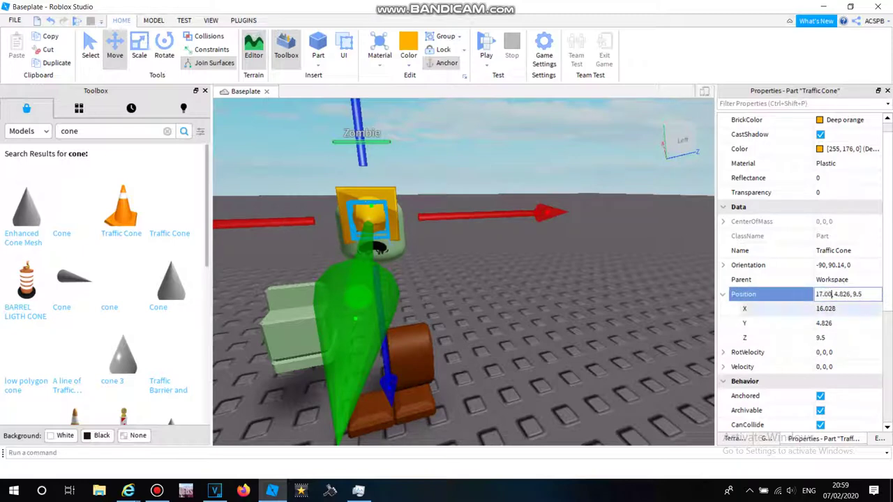
{"action": "left_click", "coordinate": [819, 308]}
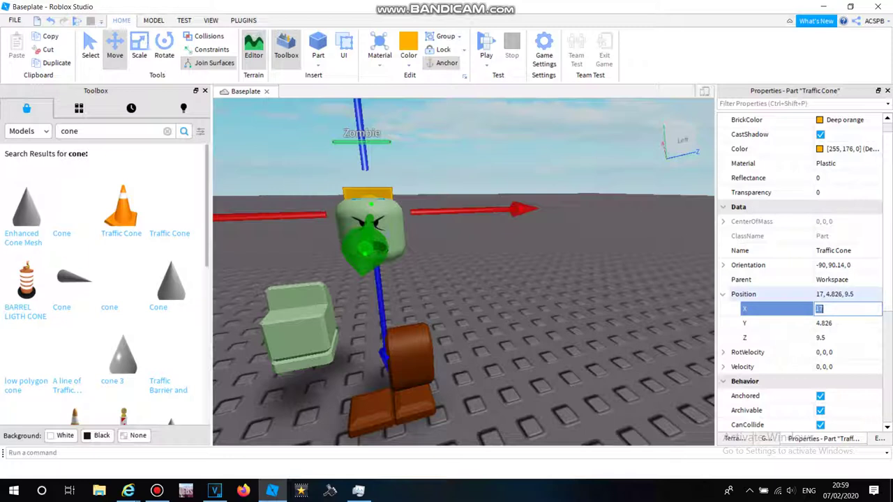
Try X positions of 17.5, 17.2 and 17.1 for the traffic cone inside the zombie's head.
{"action": "left_click", "coordinate": [822, 294]}
{"action": "left_click", "coordinate": [823, 295]}
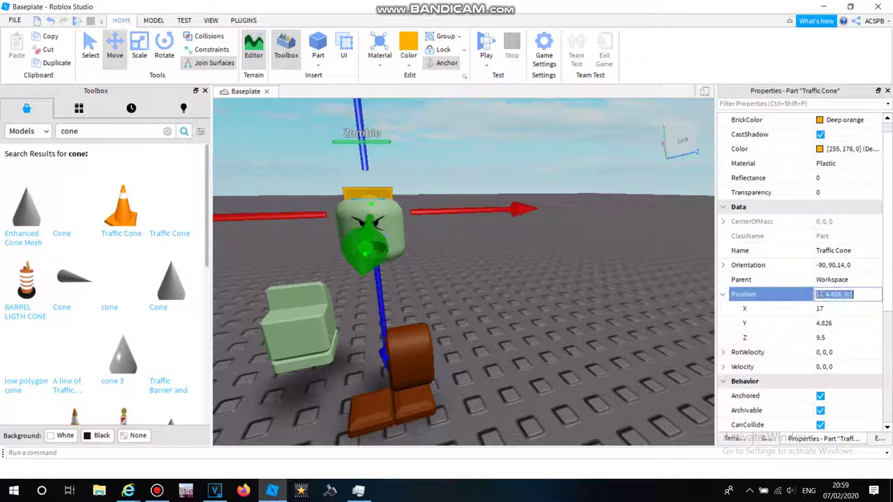
{"action": "key", "text": "Tab"}
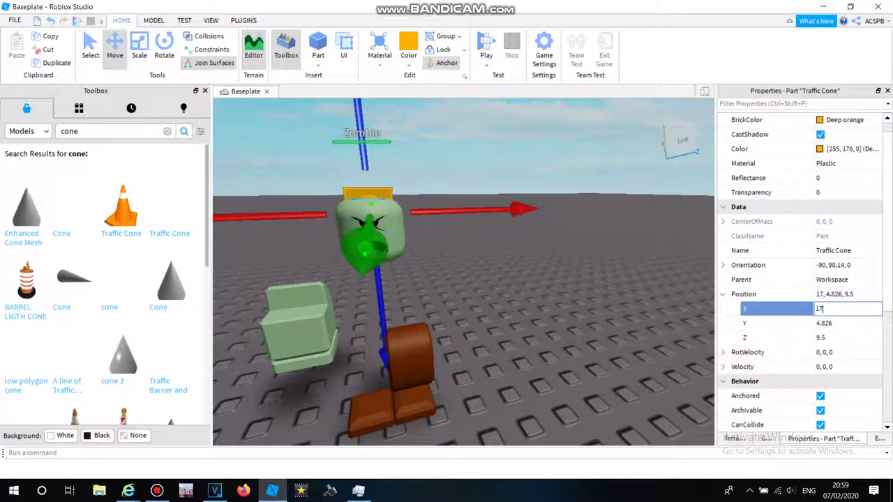
{"action": "key", "text": "Return"}
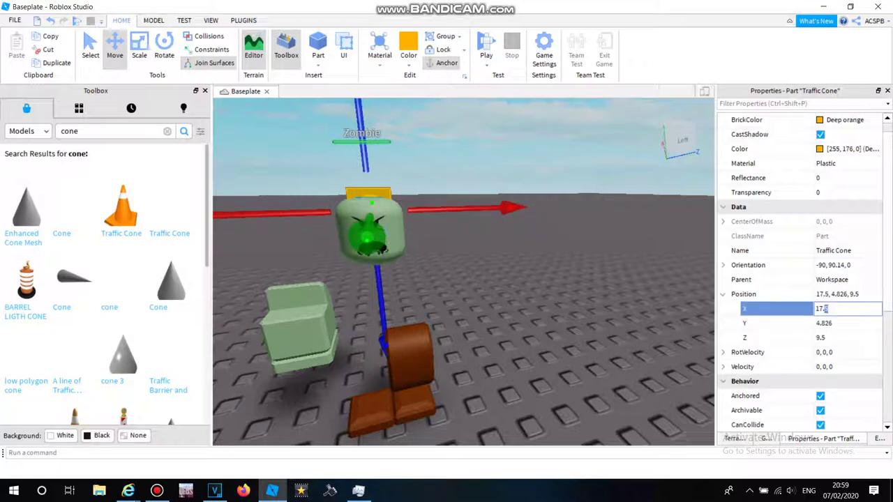
{"action": "type", "text": "17.2"}
{"action": "left_click", "coordinate": [837, 323]}
{"action": "left_click", "coordinate": [837, 309]}
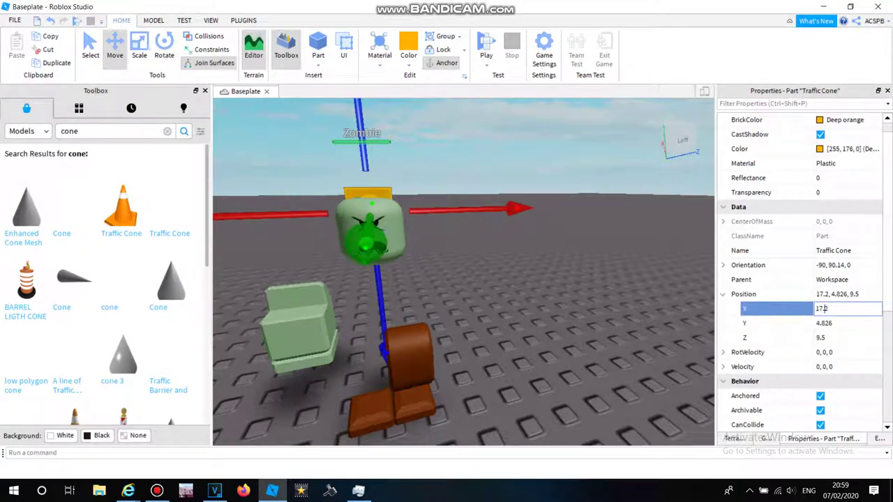
{"action": "type", "text": "1"}
{"action": "key", "text": "Return"}
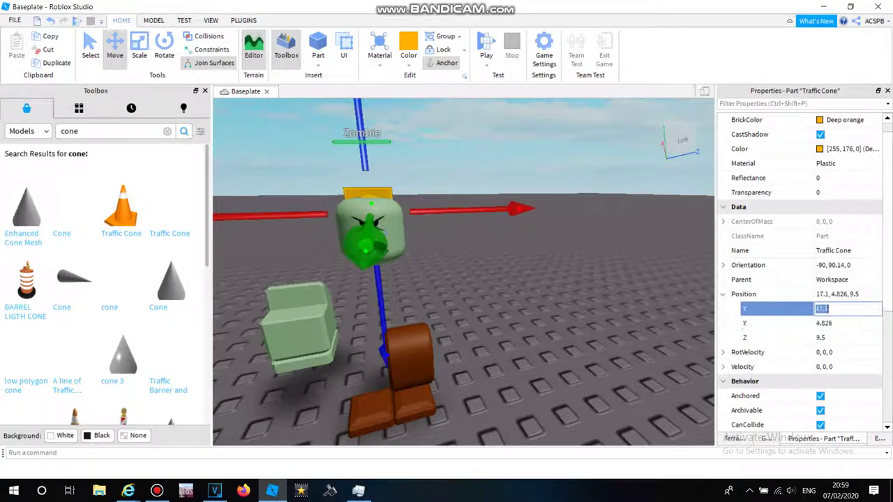
Try an X position of 17 for the traffic cone, and settle on 16.5.
{"action": "key", "text": "BackSpace"}
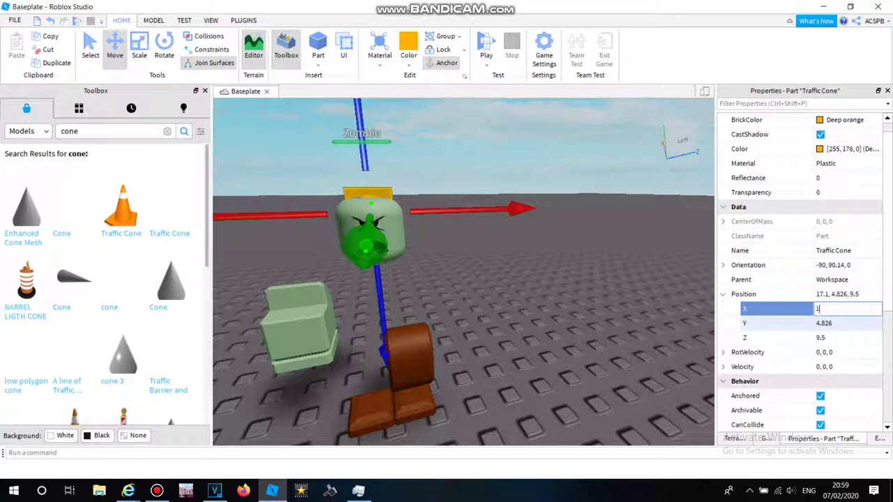
{"action": "key", "text": "Return"}
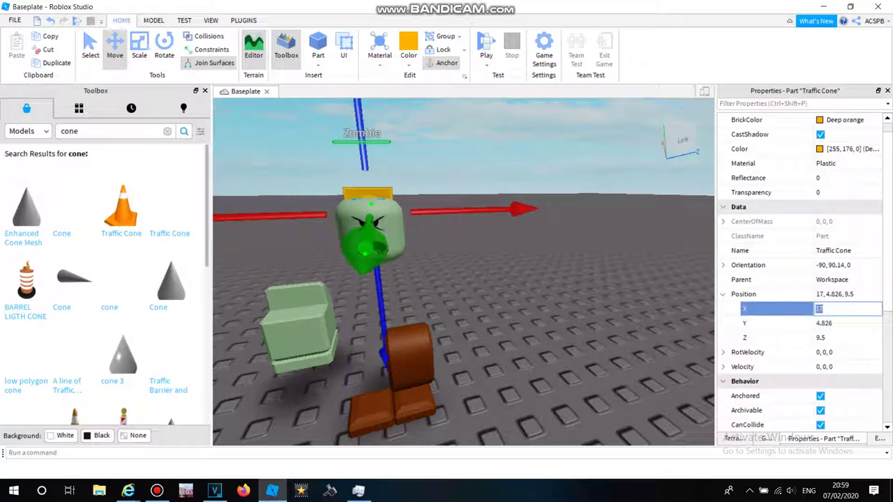
{"action": "type", "text": "16.5"}
{"action": "key", "text": "Tab"}
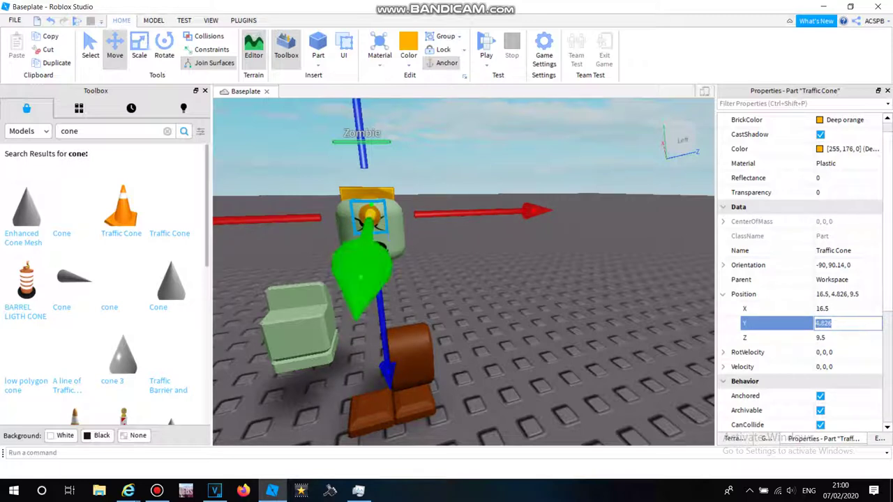
Lower the traffic cone on the zombie's face by trying Y positions of 3.826 and 4, and settling on 4.5.
{"action": "key", "text": "Return"}
{"action": "key", "text": "ctrl+z"}
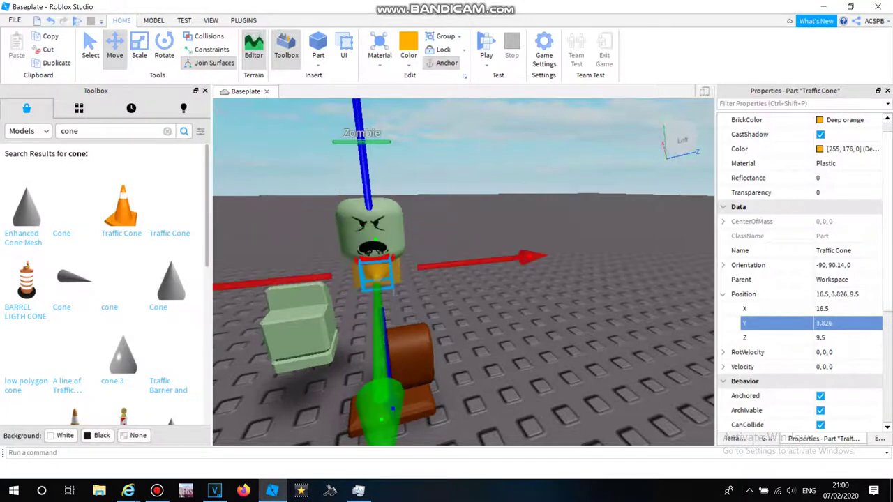
{"action": "key", "text": "ctrl+y"}
{"action": "left_click", "coordinate": [824, 323]}
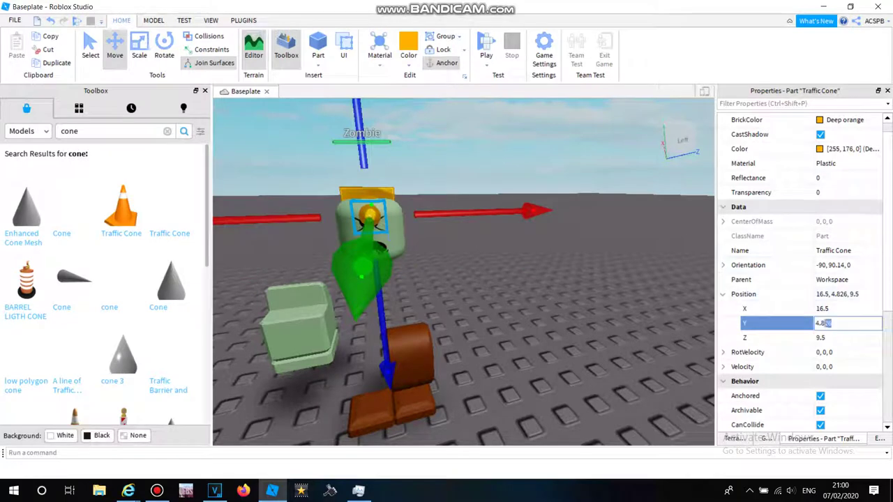
{"action": "type", "text": "4.000"}
{"action": "left_click", "coordinate": [824, 337]}
{"action": "left_click", "coordinate": [825, 323]}
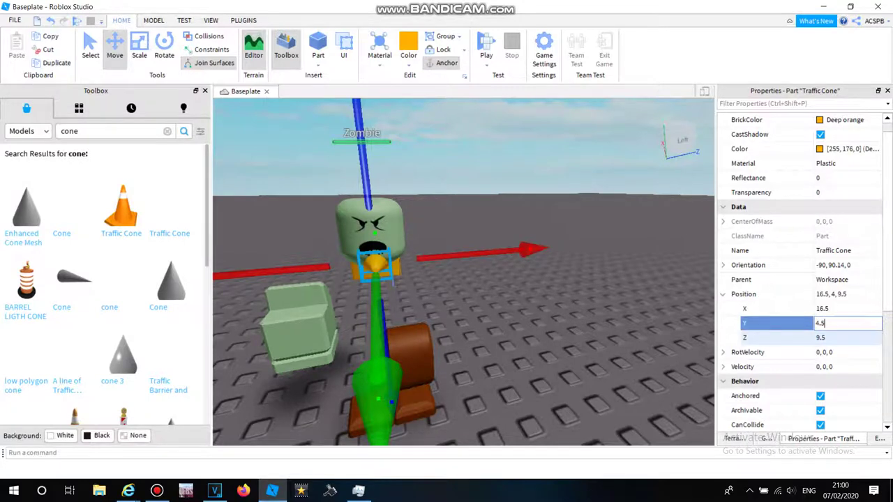
{"action": "left_click", "coordinate": [825, 337]}
Create a weld constraint joining the traffic cone to the zombie's head.
{"action": "right_click_drag", "start_coordinate": [613, 335], "coordinate": [475, 328]}
{"action": "scroll", "coordinate": [474, 327], "scroll_direction": "down", "scroll_amount": 2}
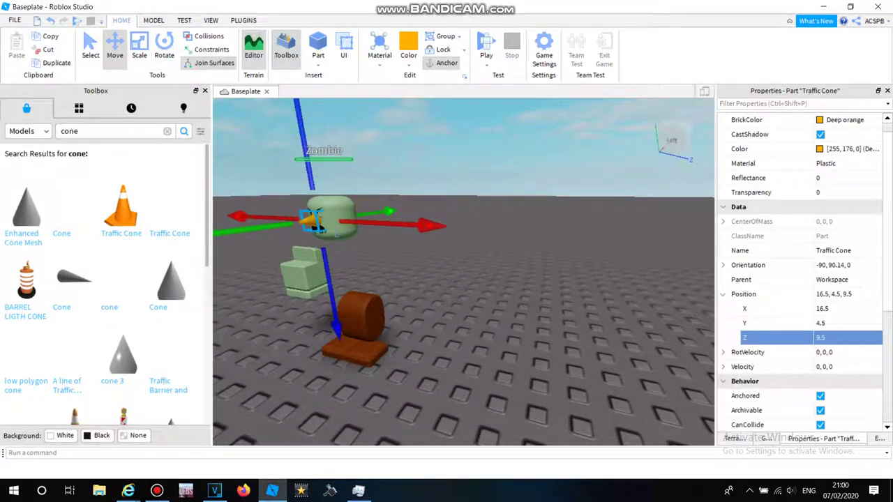
{"action": "left_click", "coordinate": [154, 20]}
{"action": "left_click", "coordinate": [576, 55]}
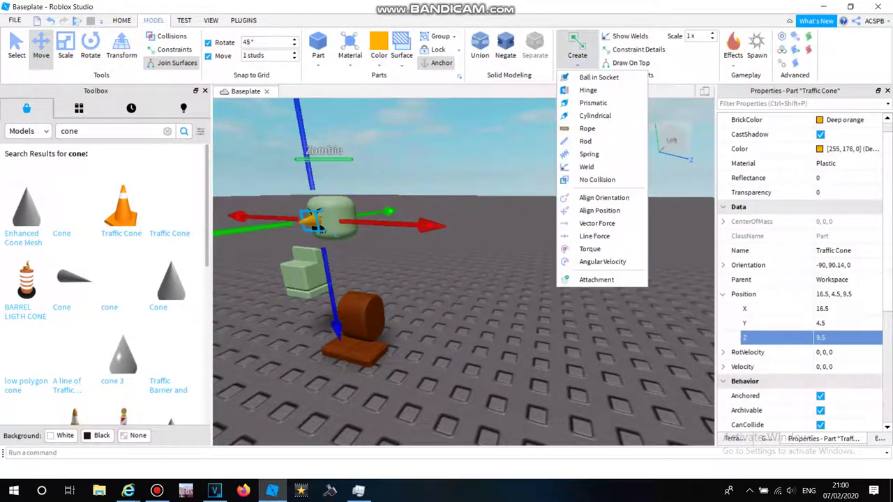
{"action": "left_click", "coordinate": [586, 167]}
{"action": "left_click", "coordinate": [338, 220]}
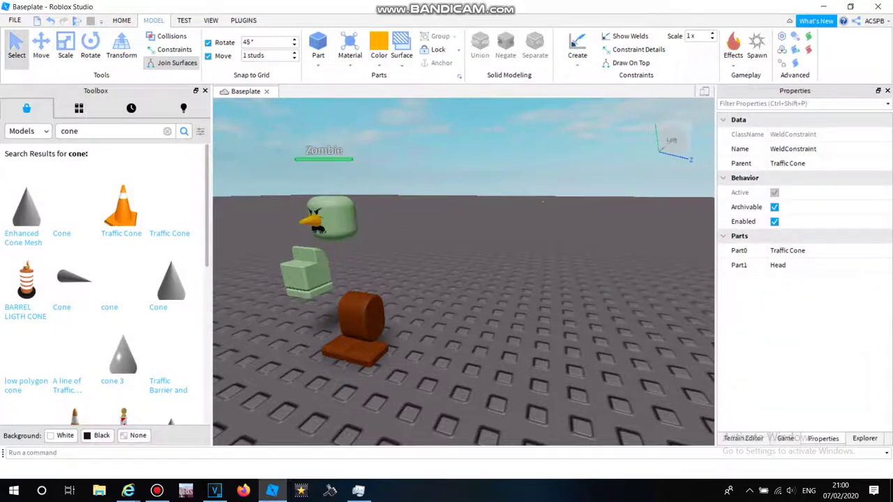
Examine the transparency property of the zombie's LeftLowerArm part.
{"action": "key", "text": "a"}
{"action": "left_click", "coordinate": [503, 314]}
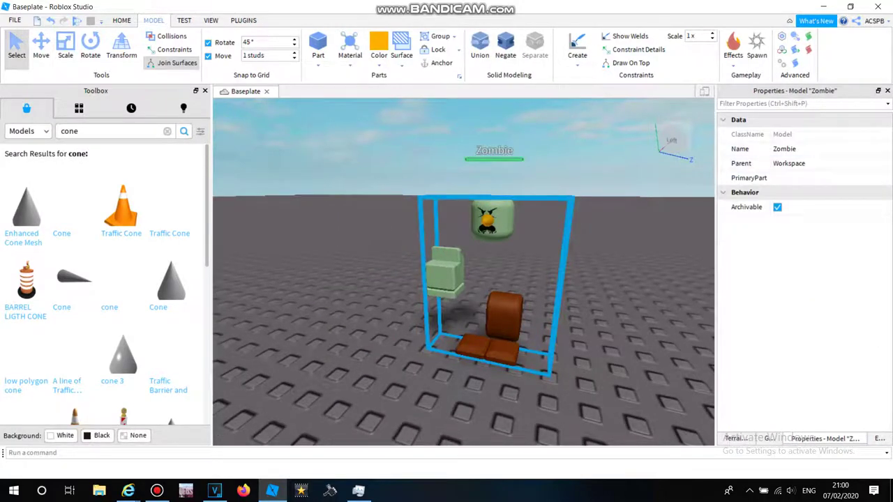
{"action": "left_click", "coordinate": [880, 438]}
{"action": "left_click", "coordinate": [787, 246]}
{"action": "left_click", "coordinate": [787, 235]}
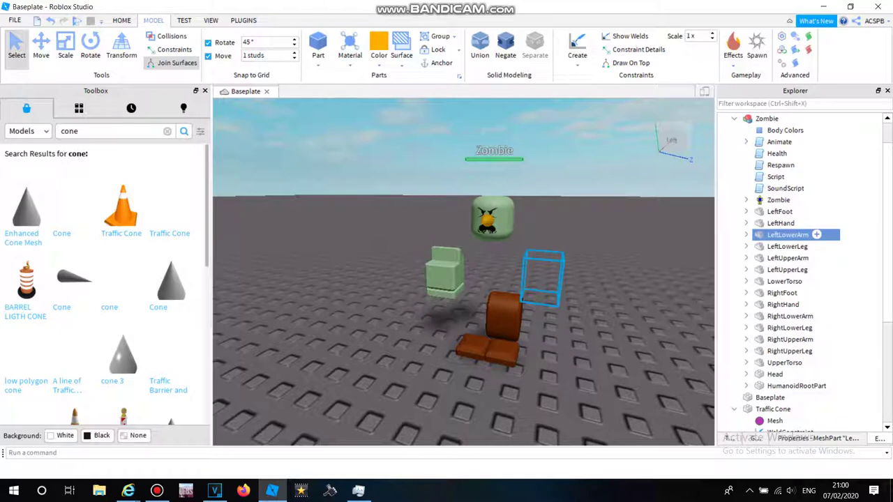
{"action": "left_click", "coordinate": [817, 438]}
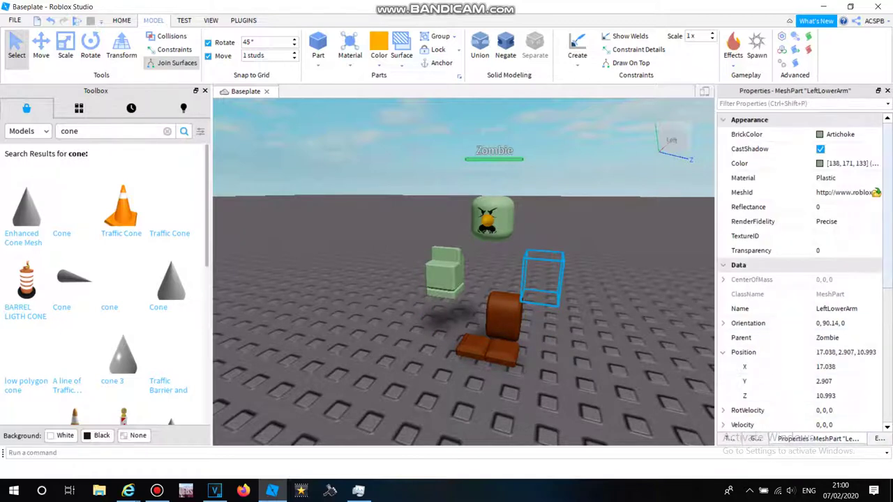
{"action": "left_click", "coordinate": [832, 250]}
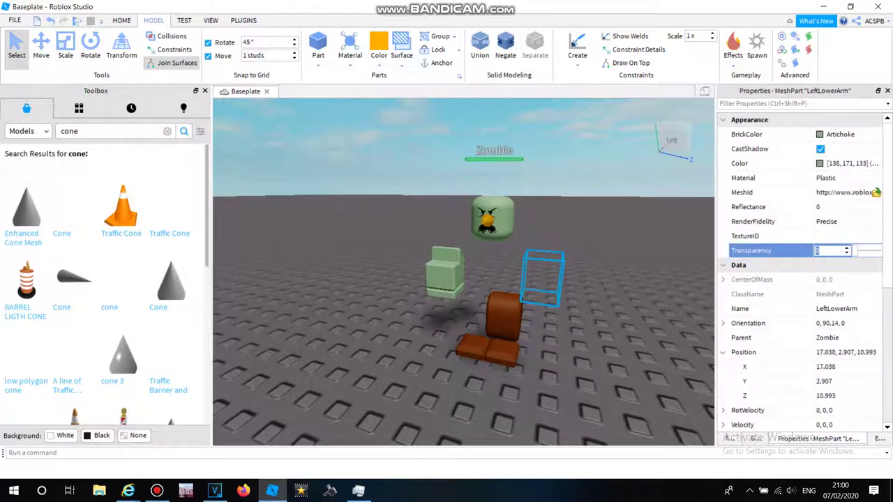
{"action": "left_click", "coordinate": [391, 293]}
Run the simulation to check how the assembled zombie appears.
{"action": "left_click", "coordinate": [184, 21]}
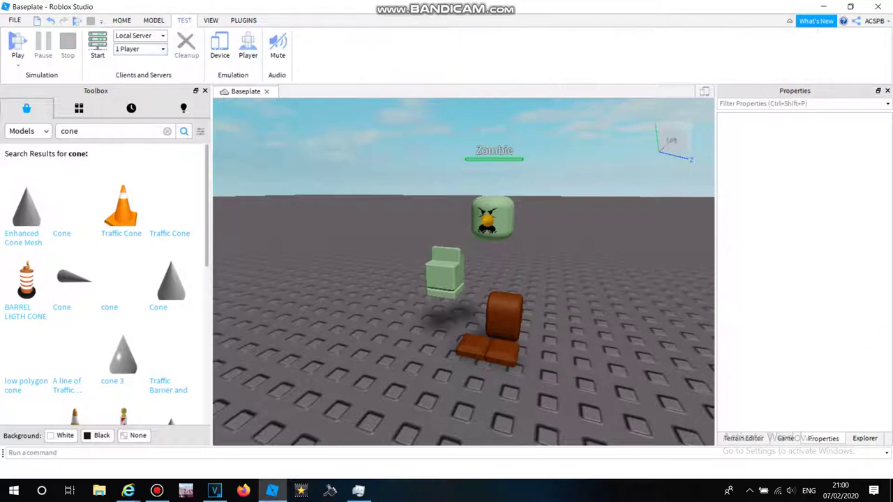
{"action": "left_click", "coordinate": [17, 65]}
{"action": "left_click", "coordinate": [34, 102]}
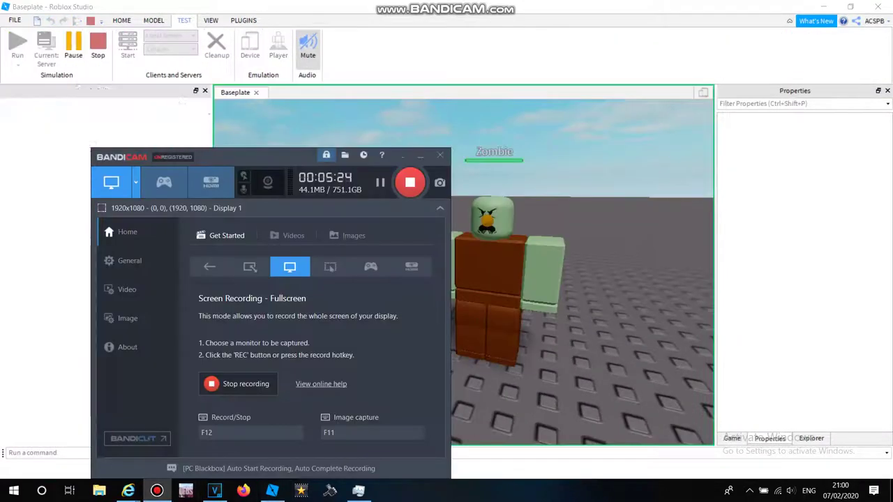
Set TorsoColor, RightLegColor and RightArmColor in the zombie's Body Colors to Deep orange.
{"action": "left_click", "coordinate": [811, 295]}
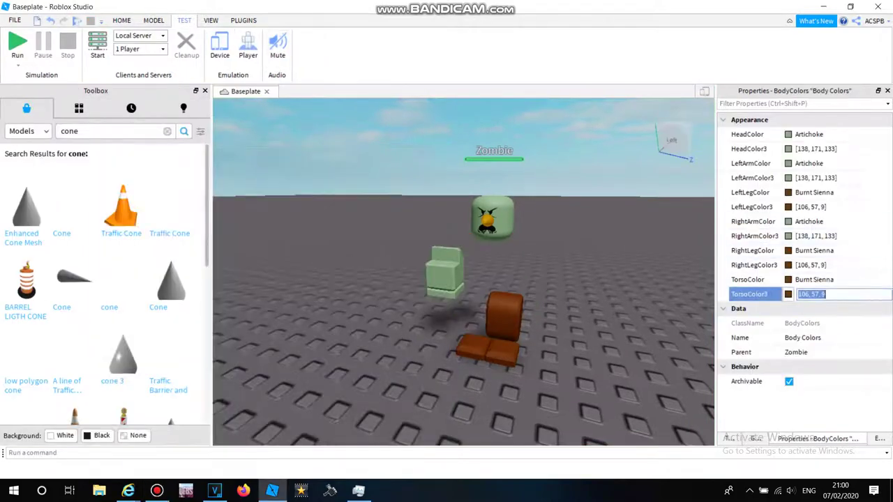
{"action": "left_click", "coordinate": [813, 279]}
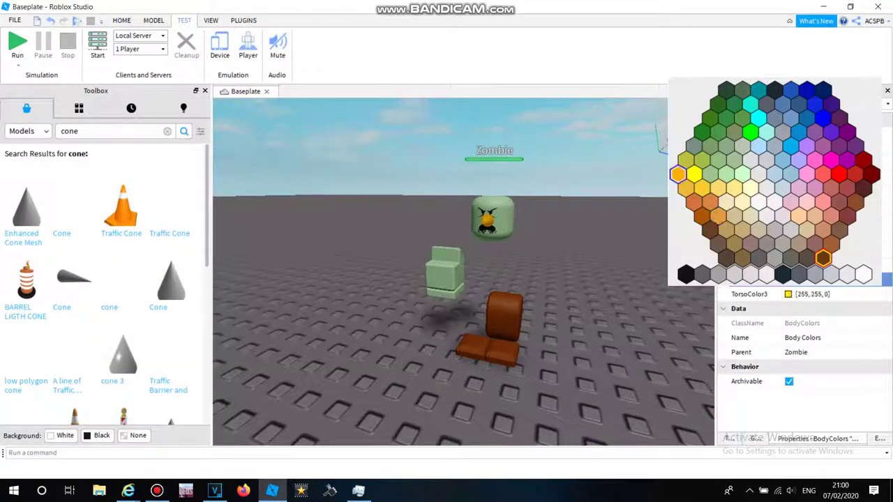
{"action": "left_click", "coordinate": [678, 174]}
{"action": "left_click", "coordinate": [812, 250]}
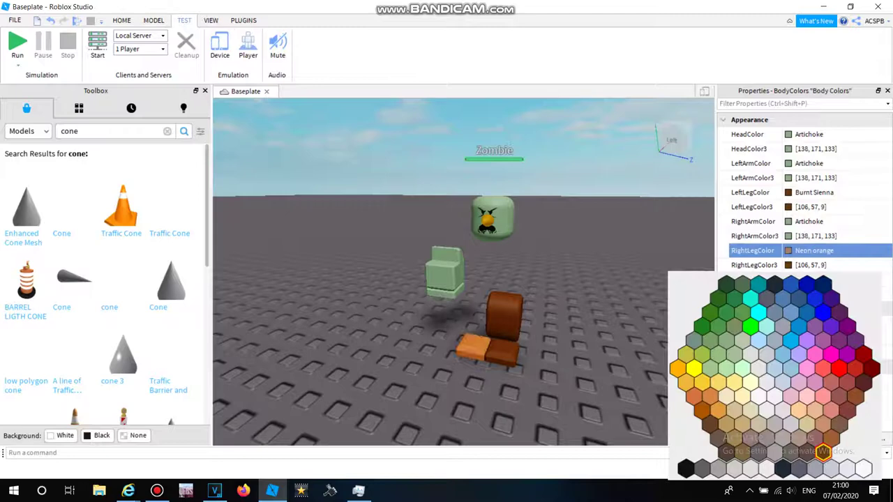
{"action": "left_click", "coordinate": [678, 368]}
{"action": "left_click", "coordinate": [813, 222]}
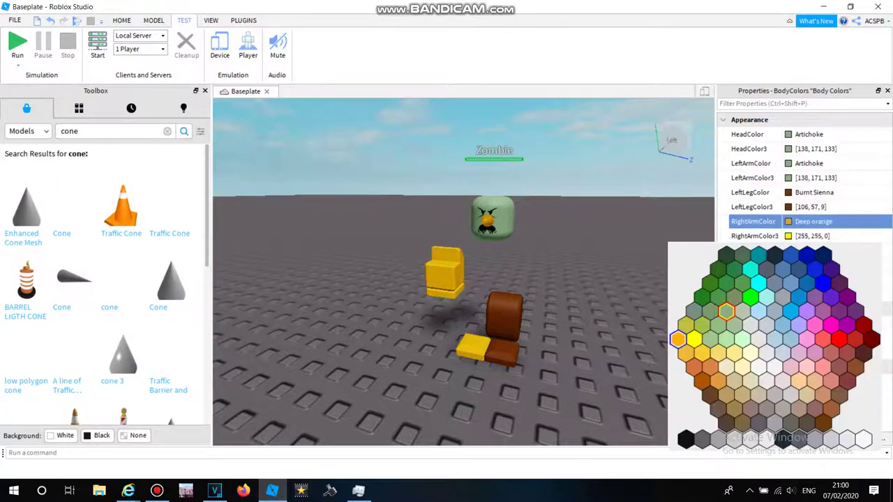
{"action": "left_click", "coordinate": [678, 340]}
Set LeftLegColor, LeftArmColor and HeadColor in the zombie's Body Colors to Deep orange.
{"action": "left_click", "coordinate": [809, 193]}
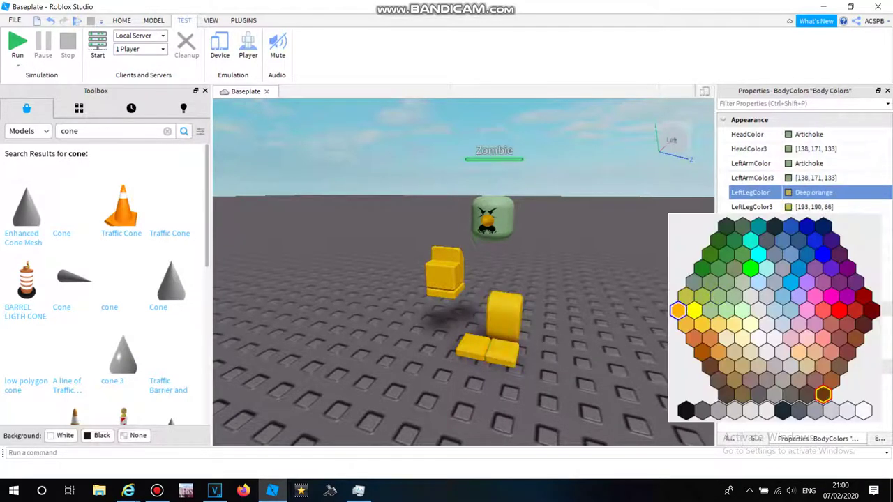
{"action": "left_click", "coordinate": [676, 310]}
{"action": "left_click", "coordinate": [809, 164]}
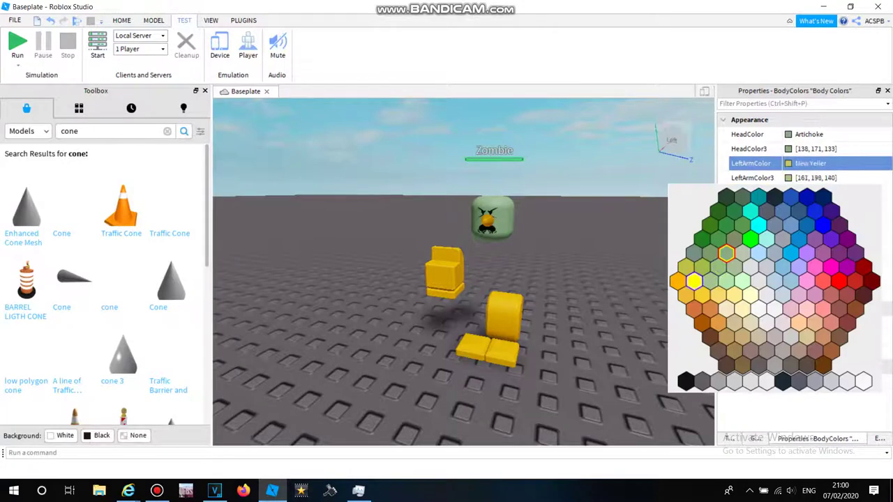
{"action": "left_click", "coordinate": [677, 281]}
{"action": "left_click", "coordinate": [808, 133]}
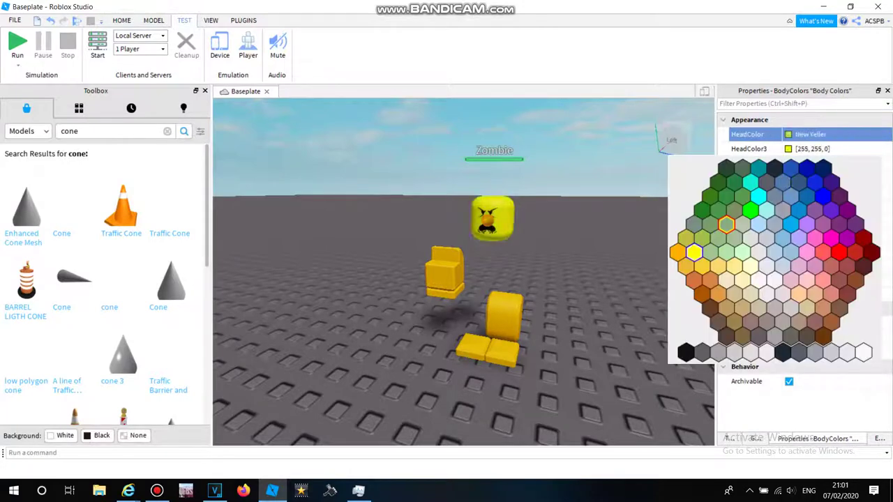
{"action": "left_click", "coordinate": [678, 252]}
{"action": "left_click", "coordinate": [673, 254]}
Search the model library for "glasses".
{"action": "right_click_drag", "start_coordinate": [673, 254], "coordinate": [690, 244]}
{"action": "scroll", "coordinate": [673, 255], "scroll_direction": "up", "scroll_amount": 3}
{"action": "scroll", "coordinate": [673, 254], "scroll_direction": "down", "scroll_amount": 3}
{"action": "left_click", "coordinate": [167, 131]}
{"action": "key", "text": "Return"}
{"action": "type", "text": "glasses"}
{"action": "key", "text": "Return"}
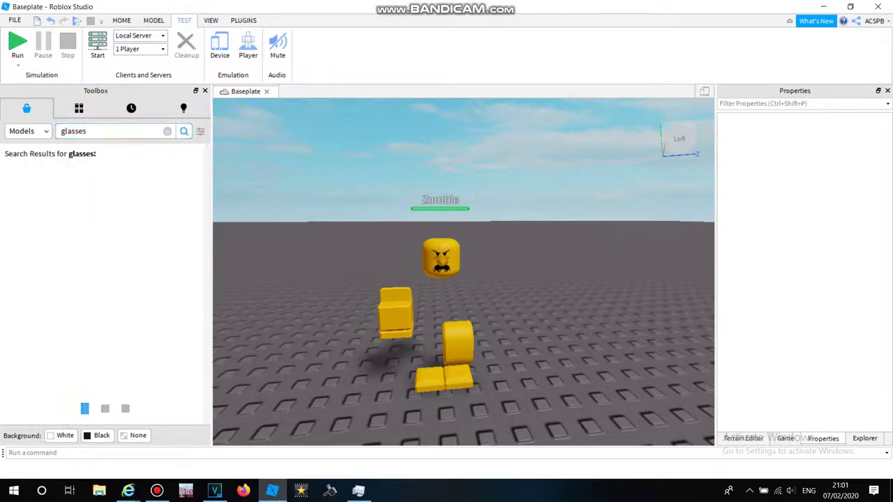
Insert the Thick Rimmed glasses model from the search results into the workspace.
{"action": "key", "text": "w"}
{"action": "mouse_move", "coordinate": [464, 272]}
{"action": "right_mouse_down"}
{"action": "mouse_move", "coordinate": [464, 307]}
{"action": "mouse_move", "coordinate": [530, 313]}
{"action": "mouse_move", "coordinate": [474, 272]}
{"action": "mouse_move", "coordinate": [498, 251]}
{"action": "mouse_move", "coordinate": [481, 203]}
{"action": "mouse_move", "coordinate": [463, 272]}
{"action": "right_mouse_up"}
{"action": "key", "text": "s"}
{"action": "key", "text": "w"}
{"action": "key", "text": "s"}
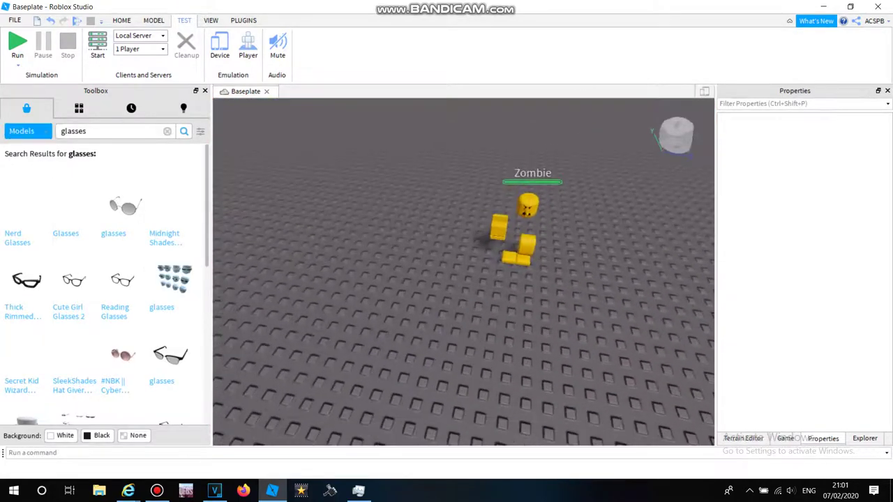
{"action": "key", "text": "w"}
{"action": "left_click", "coordinate": [27, 283]}
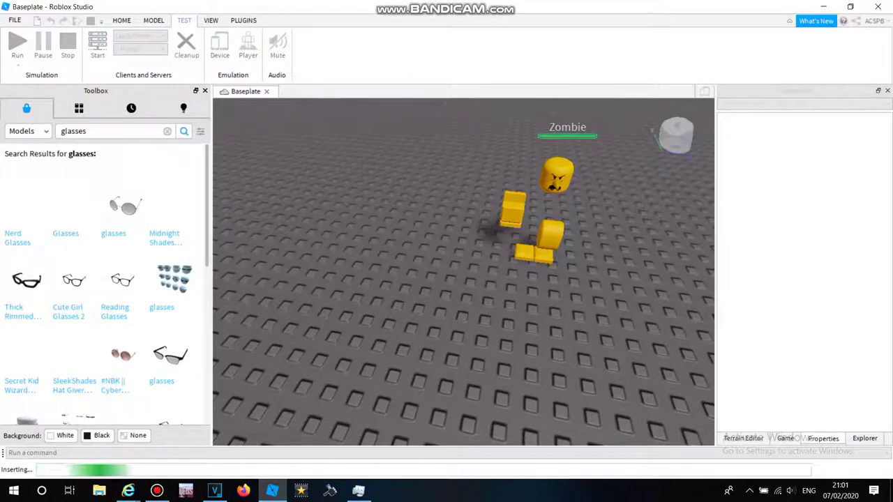
Move the Missy Glasses hat into the Zombie model so the glasses sit on the zombie's face.
{"action": "right_click_drag", "start_coordinate": [464, 272], "coordinate": [481, 289]}
{"action": "key", "text": "w"}
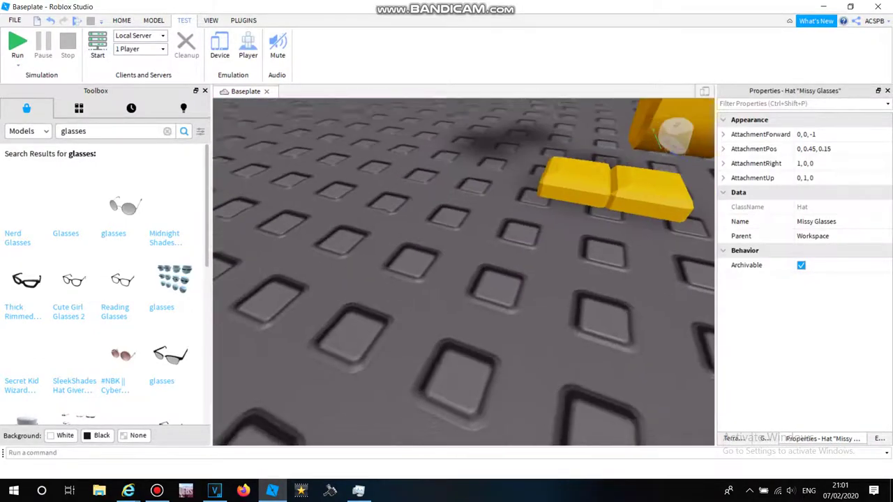
{"action": "key", "text": "s"}
{"action": "left_click", "coordinate": [880, 439]}
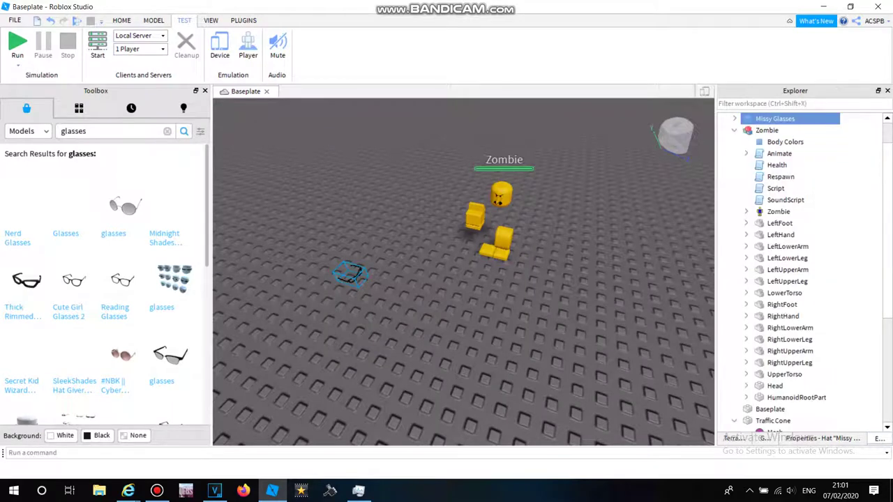
{"action": "left_click_drag", "start_coordinate": [775, 119], "coordinate": [776, 131]}
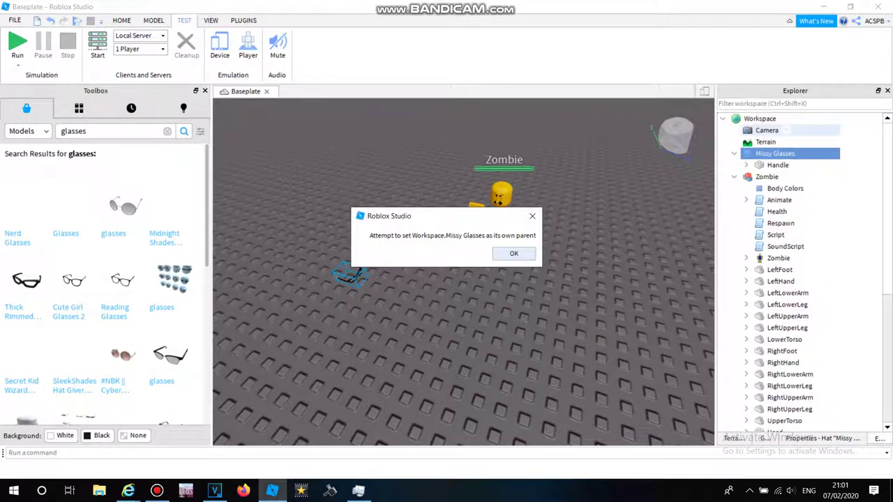
{"action": "left_click", "coordinate": [514, 253]}
{"action": "left_click_drag", "start_coordinate": [775, 153], "coordinate": [777, 177]}
{"action": "double_click", "coordinate": [787, 201]}
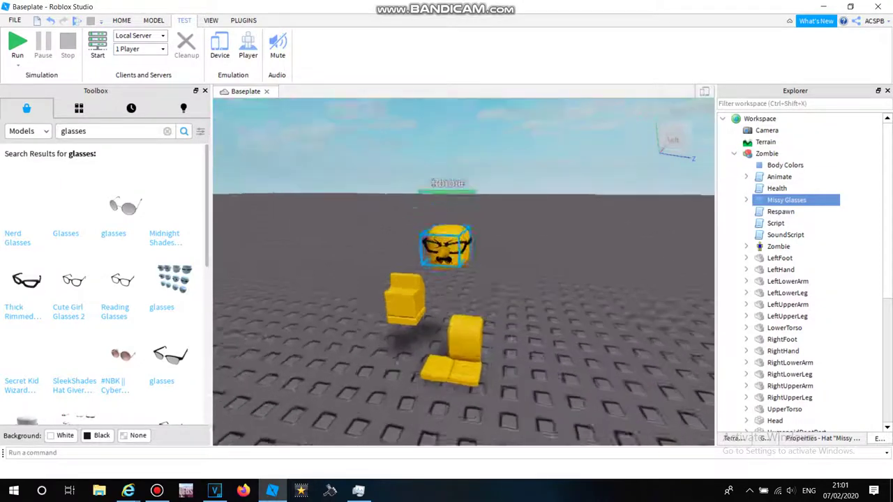
Clear the TextureId of the Mesh inside the Missy Glasses handle.
{"action": "left_click", "coordinate": [745, 200]}
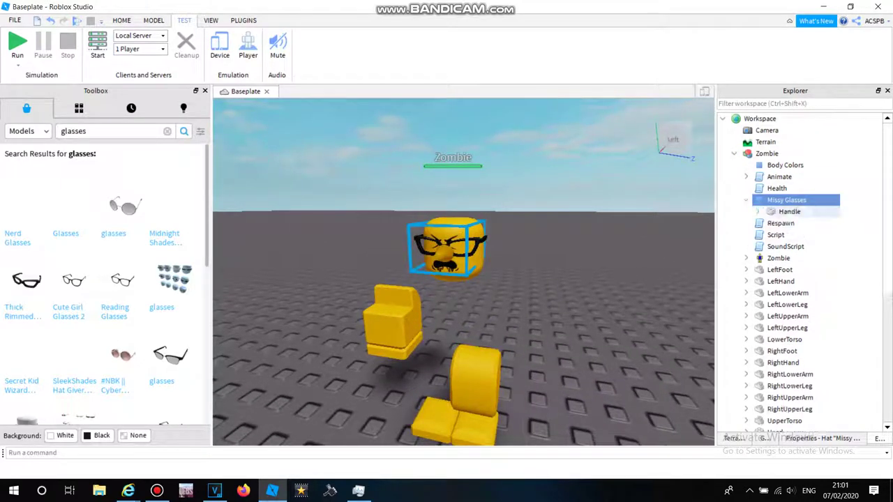
{"action": "left_click", "coordinate": [790, 212]}
{"action": "left_click", "coordinate": [758, 211]}
{"action": "left_click", "coordinate": [798, 223]}
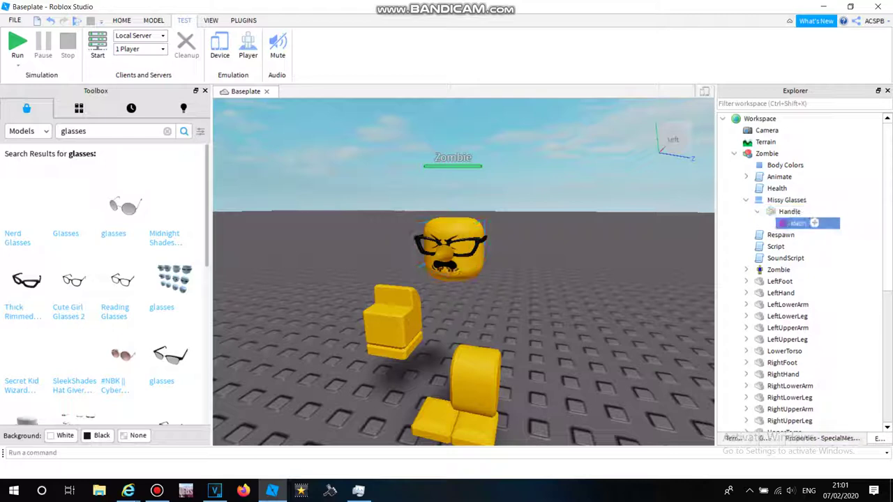
{"action": "left_click", "coordinate": [822, 438]}
{"action": "left_click", "coordinate": [829, 235]}
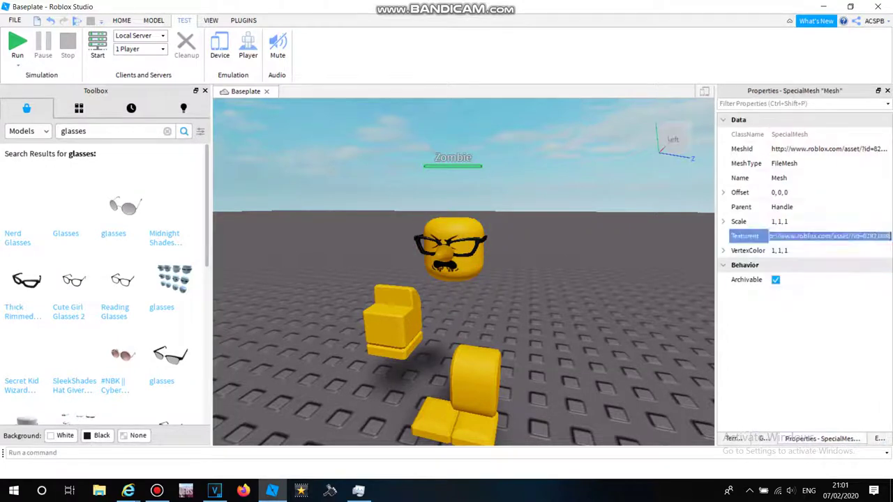
{"action": "key", "text": "BackSpace"}
{"action": "key", "text": "Return"}
Color the Handle part of the Missy Glasses blue.
{"action": "left_click", "coordinate": [879, 439]}
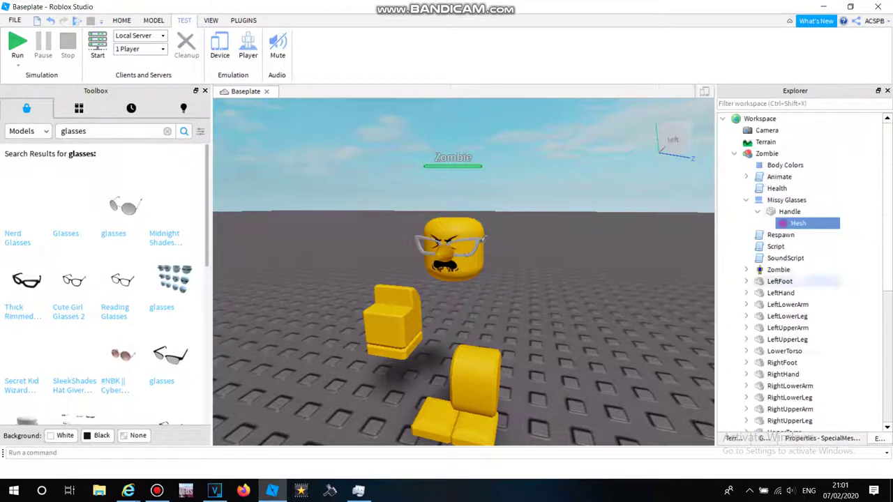
{"action": "left_click", "coordinate": [789, 211]}
{"action": "left_click", "coordinate": [121, 21]}
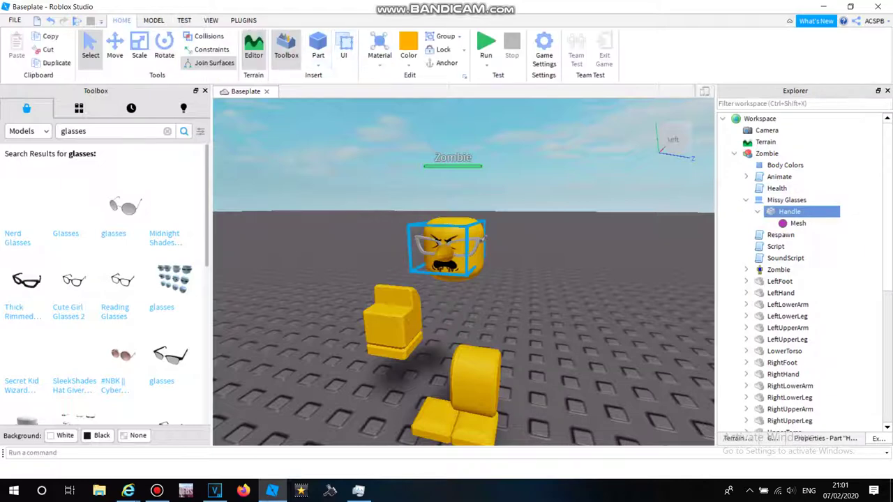
{"action": "left_click", "coordinate": [408, 64]}
{"action": "left_click", "coordinate": [553, 112]}
{"action": "left_click", "coordinate": [555, 181]}
{"action": "right_click_drag", "start_coordinate": [555, 188], "coordinate": [555, 279]}
Search the model library for "cat bands" and for "cat mask".
{"action": "left_click", "coordinate": [115, 131]}
{"action": "left_click", "coordinate": [168, 131]}
{"action": "type", "text": "cat bands"}
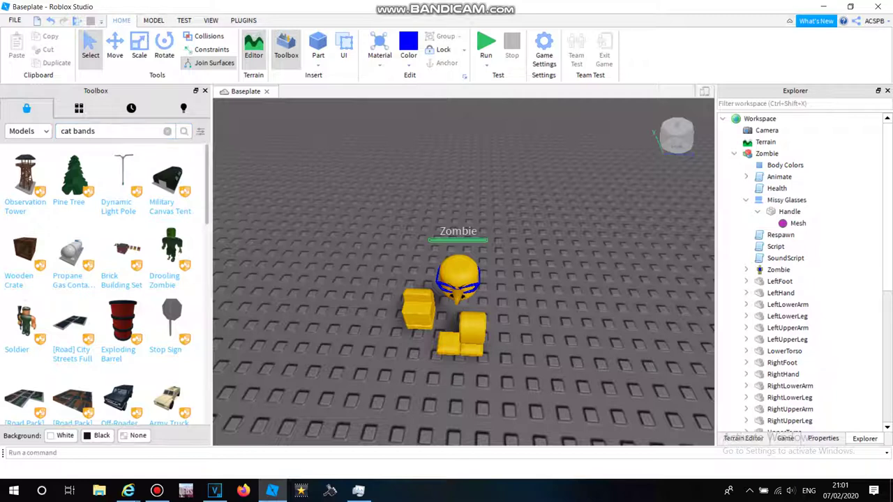
{"action": "key", "text": "Return"}
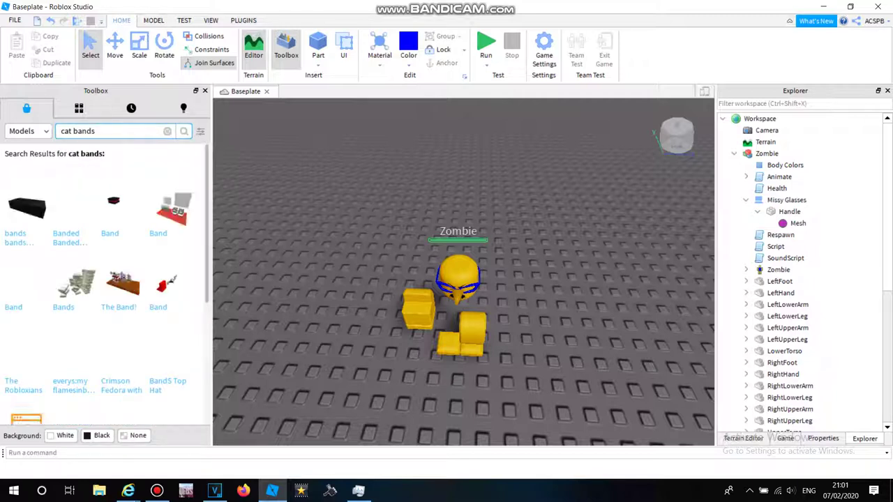
{"action": "type", "text": "k"}
{"action": "key", "text": "Return"}
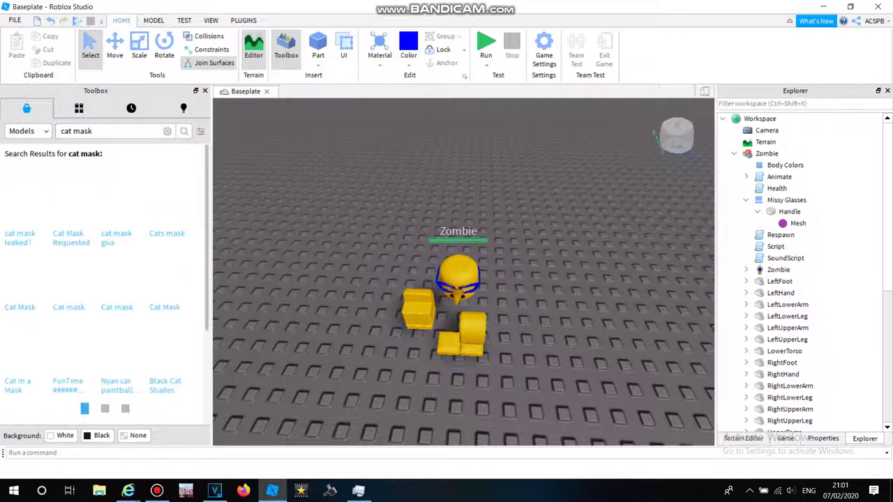
Minimize the screen recorder window and insert the Cat Hat model from the "cat hat" search results.
{"action": "mouse_move", "coordinate": [157, 491]}
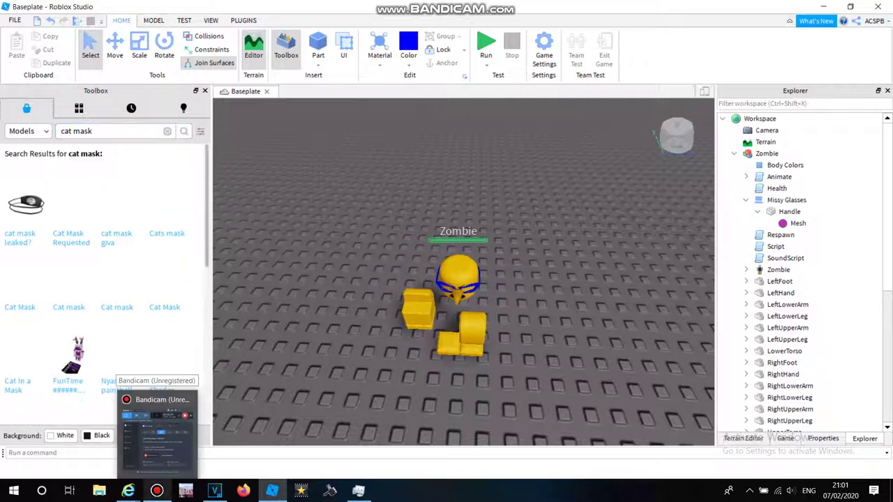
{"action": "left_click", "coordinate": [157, 491]}
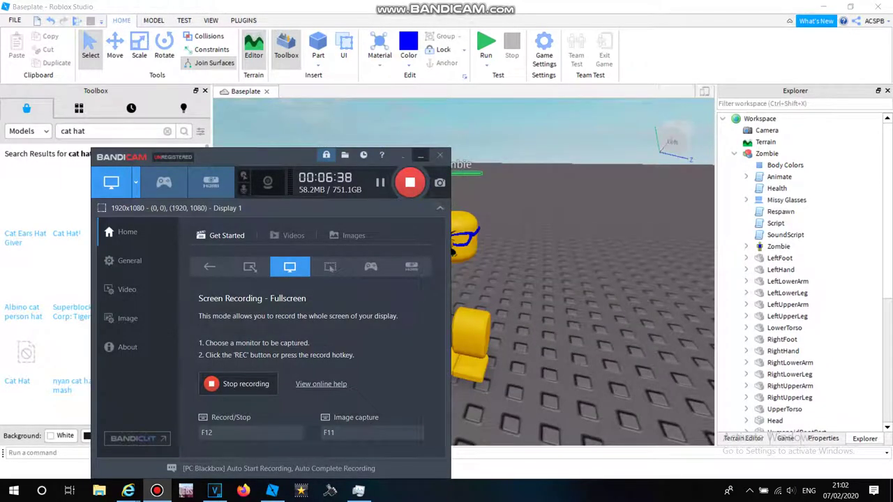
{"action": "left_click", "coordinate": [421, 157]}
{"action": "left_click", "coordinate": [124, 208]}
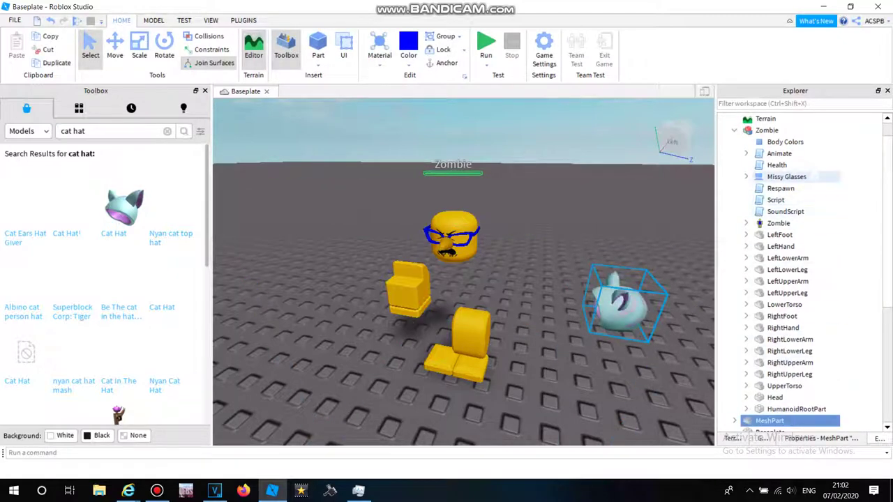
Copy the zombie's Missy Glasses and paste the copy directly into the Workspace.
{"action": "right_click", "coordinate": [785, 177]}
{"action": "left_click", "coordinate": [786, 21]}
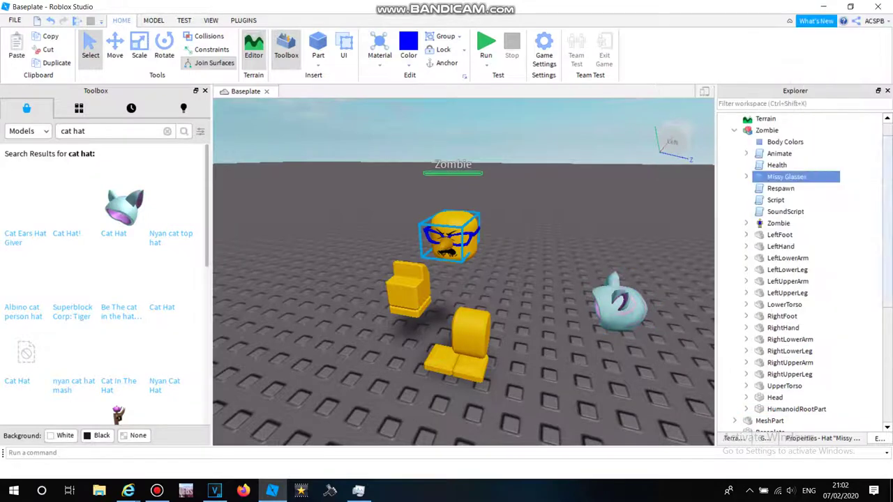
{"action": "left_click_drag", "start_coordinate": [887, 183], "coordinate": [887, 167]}
{"action": "right_click", "coordinate": [781, 118]}
{"action": "left_click", "coordinate": [788, 152]}
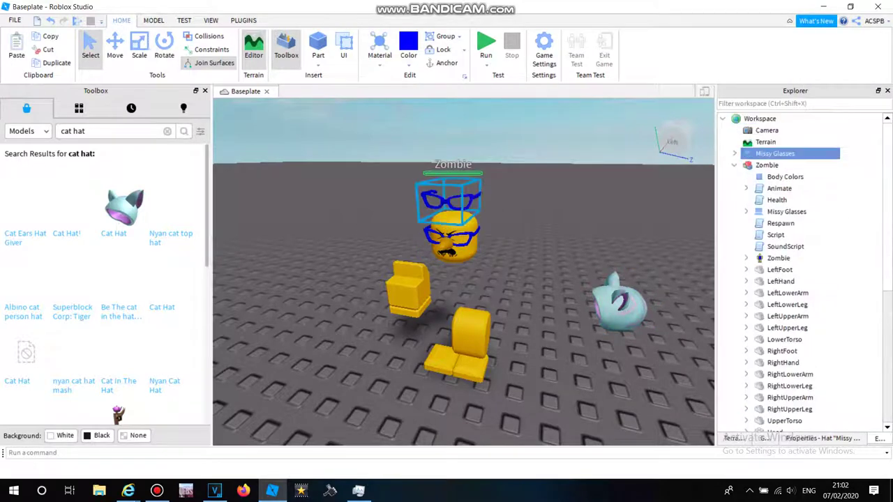
Cut the Handle part out of the copied Missy Glasses in the Workspace.
{"action": "right_click", "coordinate": [776, 155]}
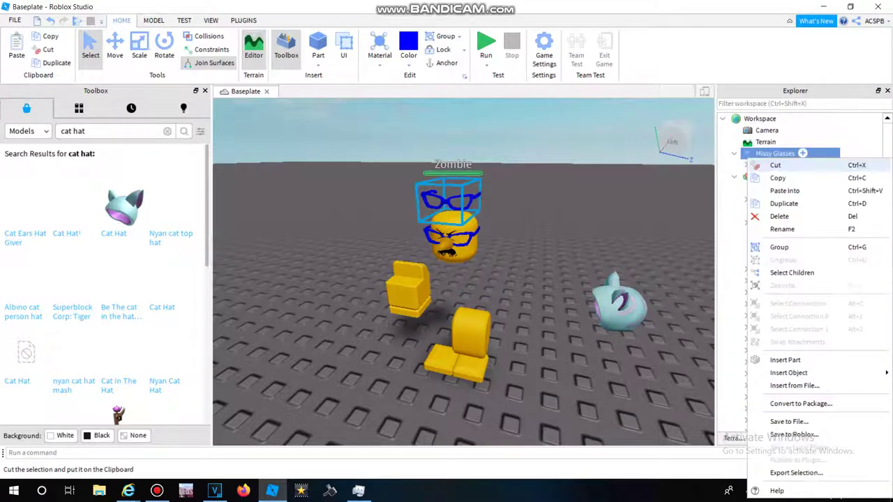
{"action": "left_click", "coordinate": [767, 120]}
{"action": "right_click", "coordinate": [779, 165]}
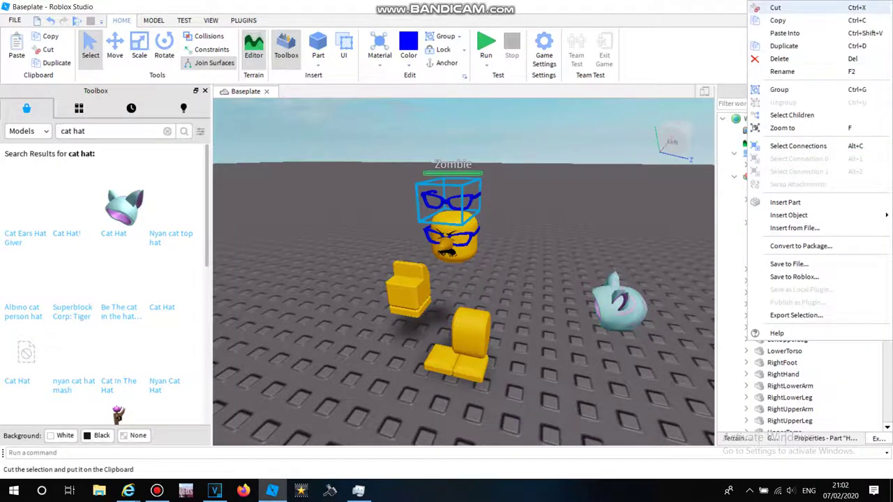
{"action": "left_click", "coordinate": [776, 8]}
Move the cat hat's MeshPart into the emptied Missy Glasses copy.
{"action": "left_click_drag", "start_coordinate": [887, 167], "coordinate": [887, 230]}
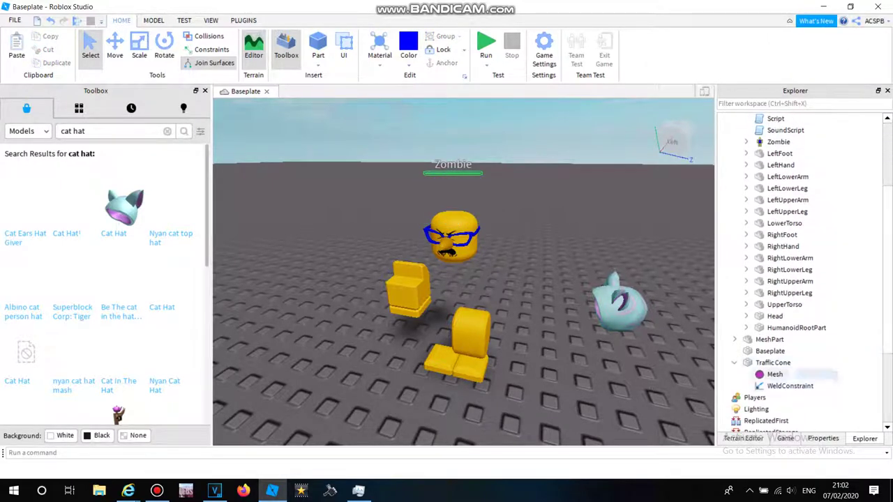
{"action": "left_click", "coordinate": [790, 340]}
{"action": "left_click_drag", "start_coordinate": [789, 339], "coordinate": [813, 153]}
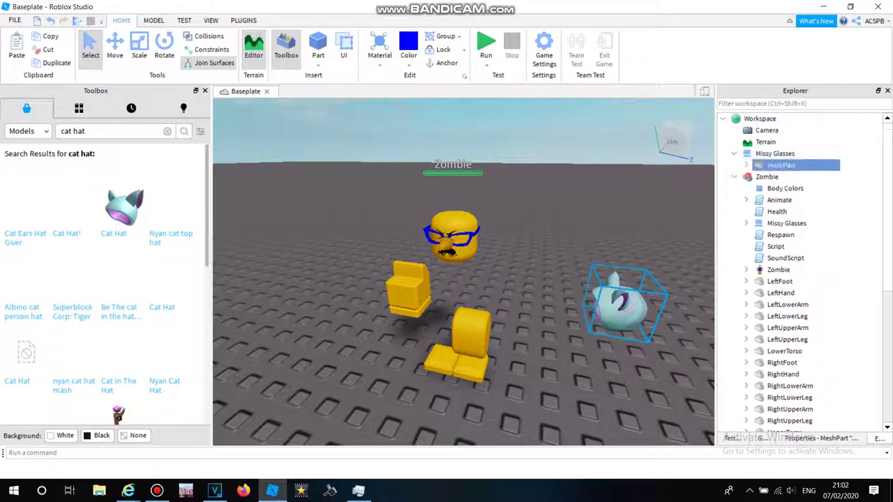
Collapse the Zombie model and rename the Missy Glasses copy holding the cat hat as Hat.
{"action": "left_click", "coordinate": [733, 176]}
{"action": "right_click", "coordinate": [784, 146]}
{"action": "left_click", "coordinate": [841, 142]}
{"action": "right_click", "coordinate": [795, 154]}
{"action": "left_click", "coordinate": [782, 225]}
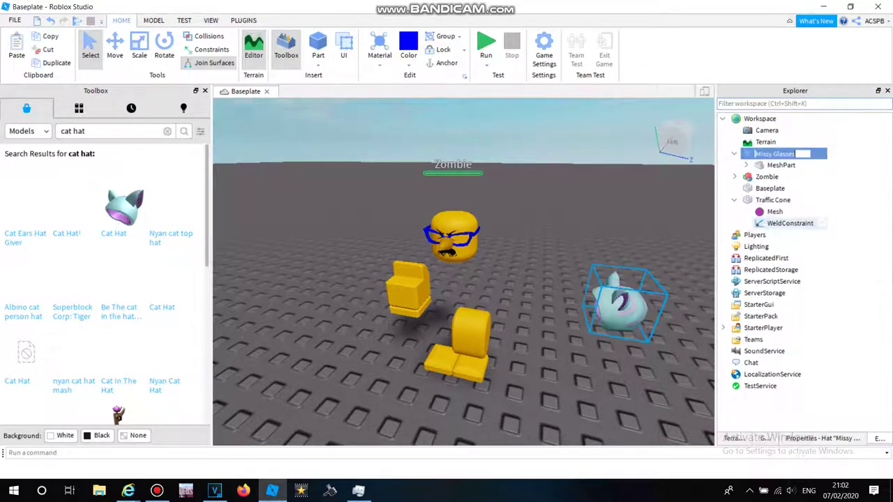
{"action": "left_click", "coordinate": [840, 171]}
Move the Hat object into the Zombie model and delete it from there.
{"action": "left_click_drag", "start_coordinate": [774, 153], "coordinate": [775, 177]}
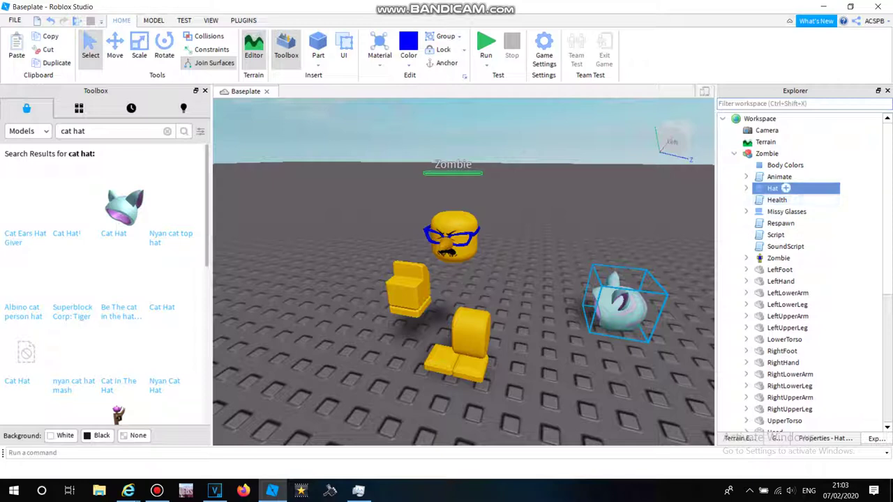
{"action": "right_click", "coordinate": [781, 188]}
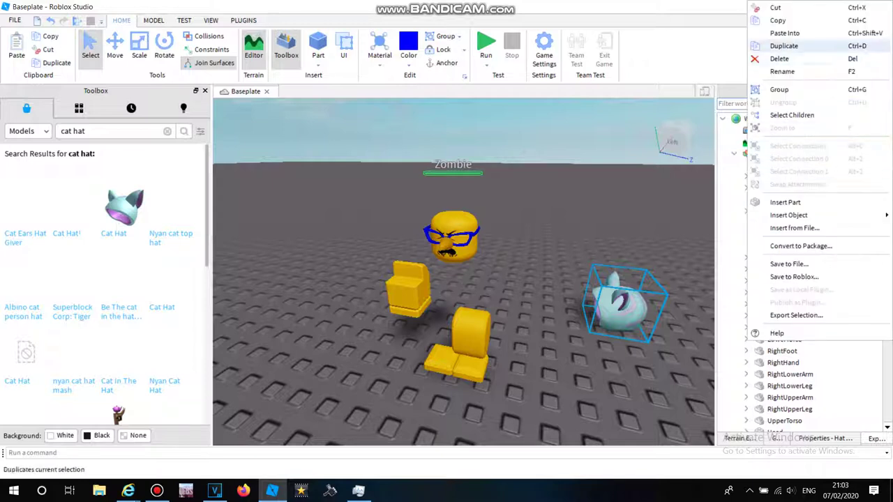
{"action": "left_click", "coordinate": [780, 59]}
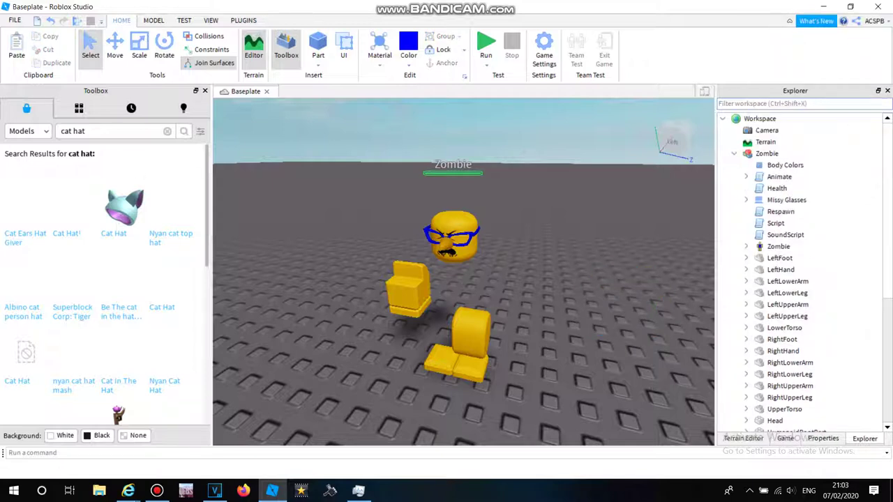
Insert the Cat Hat model from further down the search results and move its MeshPart into the Zombie model.
{"action": "scroll", "coordinate": [104, 286], "scroll_direction": "down", "scroll_amount": 9}
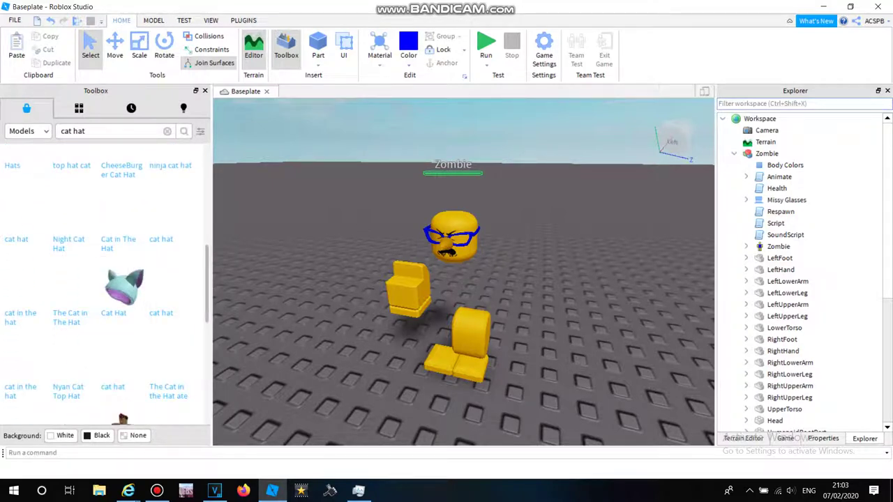
{"action": "scroll", "coordinate": [453, 279], "scroll_direction": "down", "scroll_amount": 4}
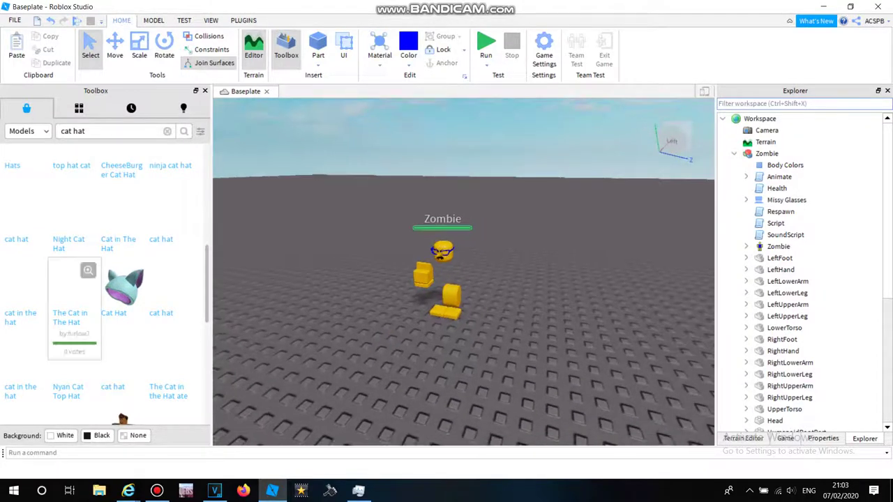
{"action": "left_click", "coordinate": [124, 289]}
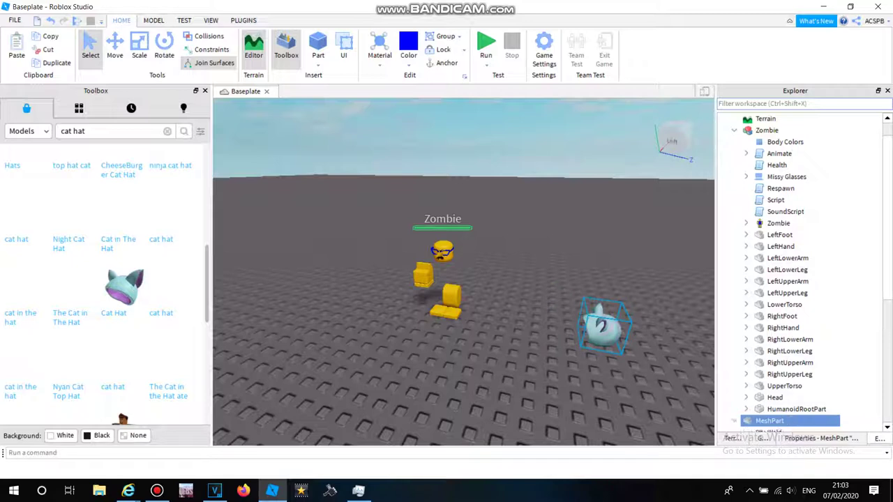
{"action": "left_click_drag", "start_coordinate": [887, 230], "coordinate": [887, 265]}
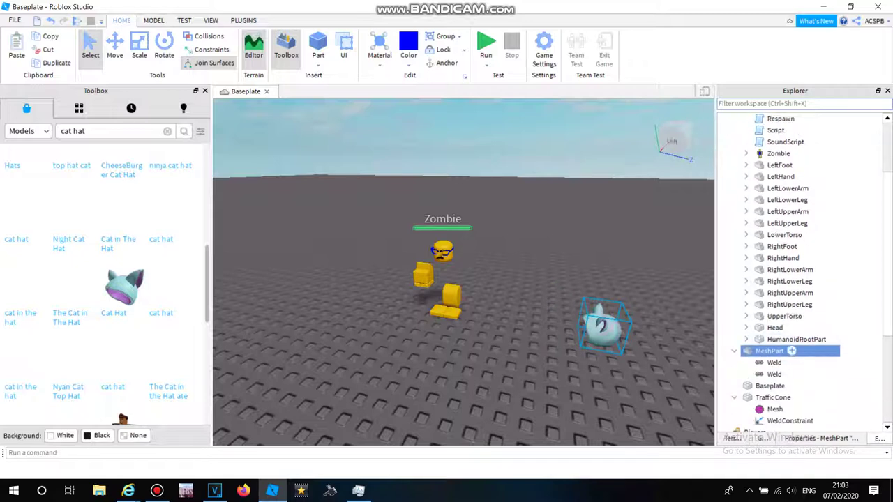
{"action": "left_click_drag", "start_coordinate": [771, 351], "coordinate": [769, 142]}
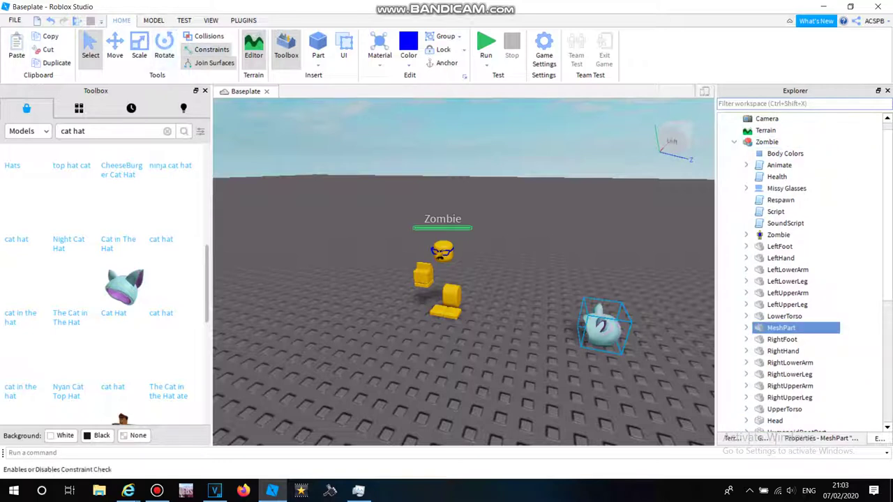
Rotate the cat hat to match the zombie's facing direction and move it onto the zombie's head.
{"action": "left_click", "coordinate": [164, 47]}
{"action": "left_click_drag", "start_coordinate": [618, 374], "coordinate": [682, 338]}
{"action": "left_click", "coordinate": [115, 47]}
{"action": "left_click_drag", "start_coordinate": [604, 328], "coordinate": [443, 250]}
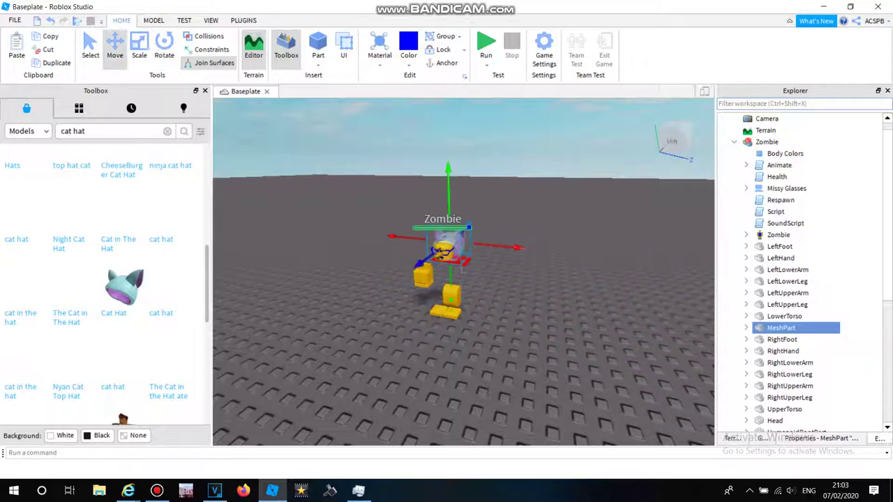
{"action": "key", "text": "w"}
{"action": "key", "text": "a"}
{"action": "right_click_drag", "start_coordinate": [454, 265], "coordinate": [502, 230]}
{"action": "key", "text": "d"}
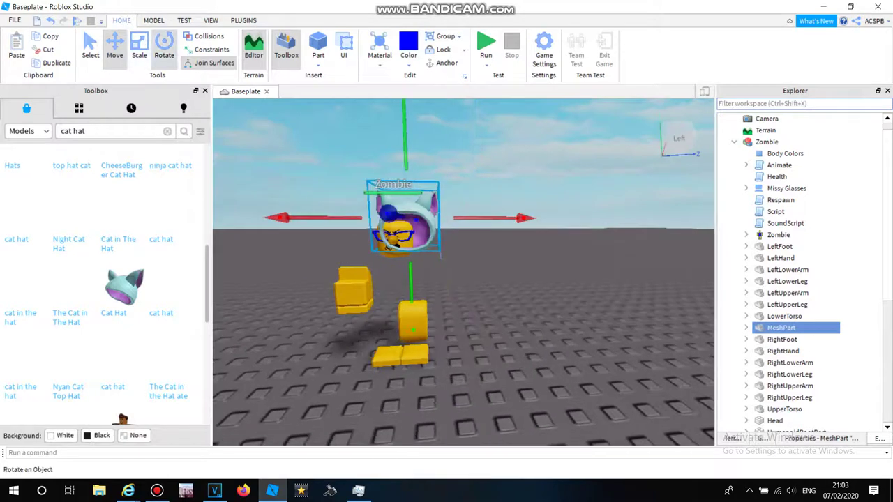
Scale the cat hat narrower, widen it again around the zombie's head, and open its properties.
{"action": "left_click", "coordinate": [164, 48]}
{"action": "left_click", "coordinate": [140, 47]}
{"action": "left_click_drag", "start_coordinate": [496, 219], "coordinate": [467, 217]}
{"action": "mouse_move", "coordinate": [312, 218]}
{"action": "left_mouse_down"}
{"action": "mouse_move", "coordinate": [279, 217]}
{"action": "mouse_move", "coordinate": [313, 218]}
{"action": "left_mouse_up"}
{"action": "mouse_move", "coordinate": [398, 304]}
{"action": "left_mouse_down"}
{"action": "mouse_move", "coordinate": [397, 333]}
{"action": "mouse_move", "coordinate": [397, 303]}
{"action": "left_mouse_up"}
{"action": "right_click_drag", "start_coordinate": [397, 304], "coordinate": [390, 328]}
{"action": "key", "text": "w"}
{"action": "key", "text": "s"}
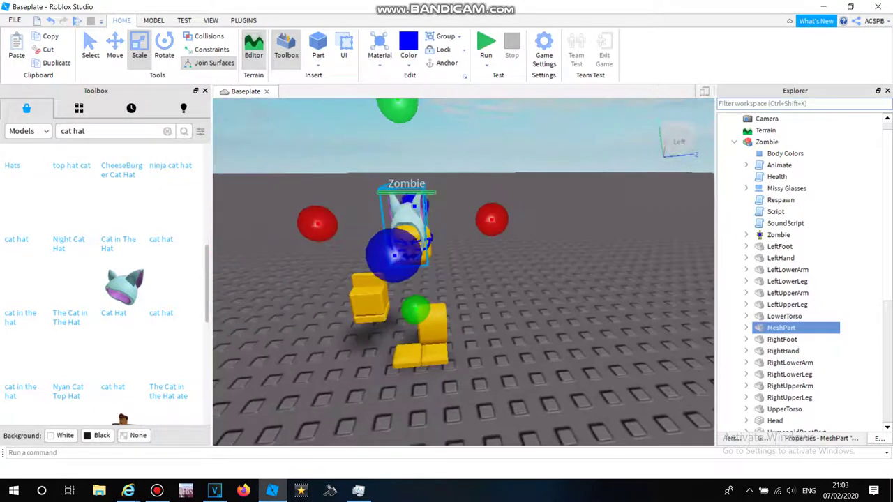
{"action": "mouse_move", "coordinate": [398, 105]}
{"action": "left_mouse_down"}
{"action": "mouse_move", "coordinate": [400, 144]}
{"action": "mouse_move", "coordinate": [397, 105]}
{"action": "left_mouse_up"}
{"action": "left_click_drag", "start_coordinate": [492, 220], "coordinate": [523, 219]}
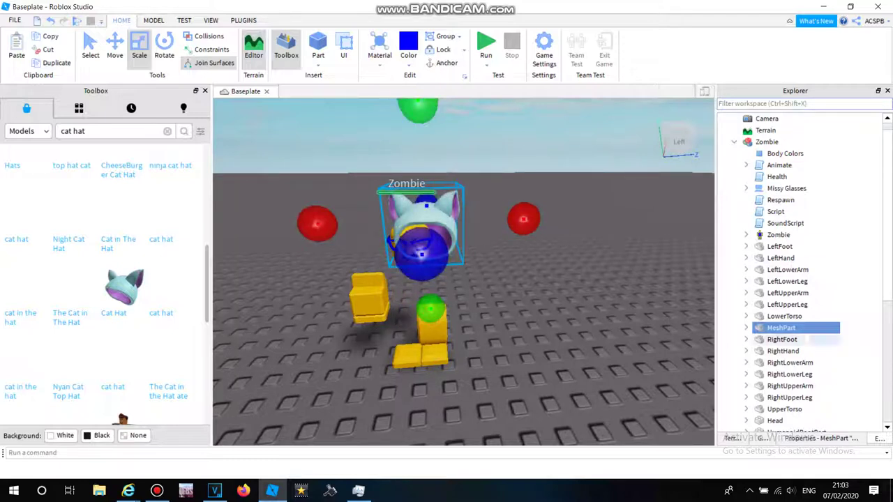
{"action": "left_click", "coordinate": [820, 438]}
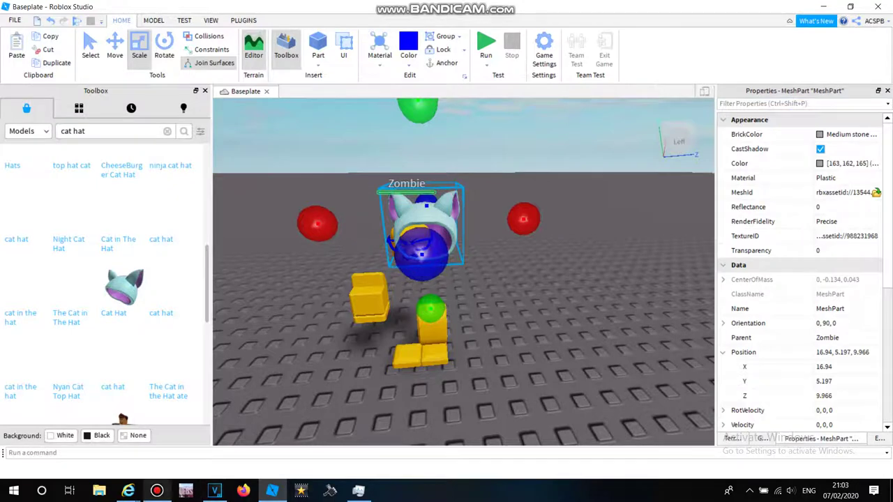
{"action": "left_click", "coordinate": [157, 491]}
{"action": "left_click", "coordinate": [380, 182]}
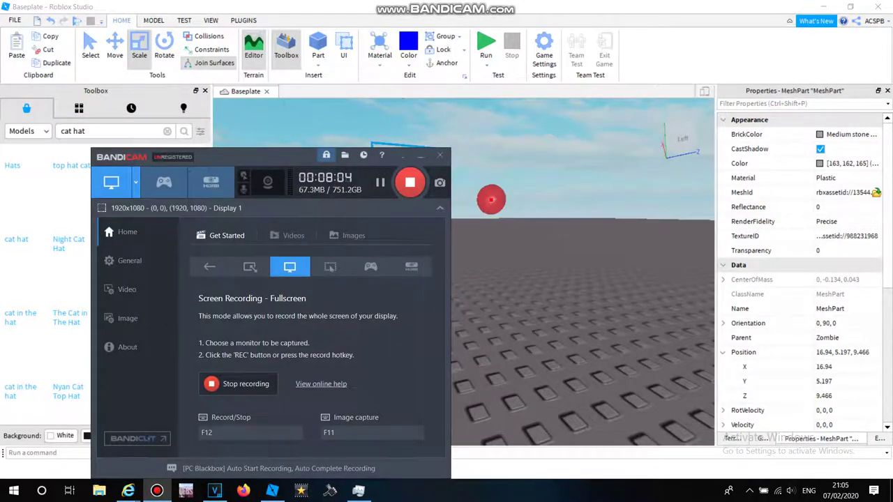
Clear the cat hat's texture ID and colour the hat yellow.
{"action": "left_click", "coordinate": [846, 236]}
{"action": "key", "text": "BackSpace"}
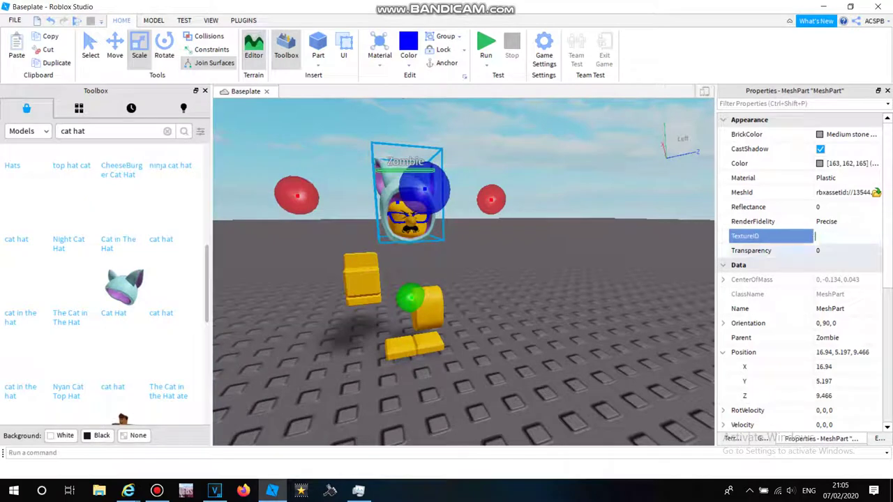
{"action": "left_click", "coordinate": [847, 251]}
{"action": "left_click", "coordinate": [752, 236]}
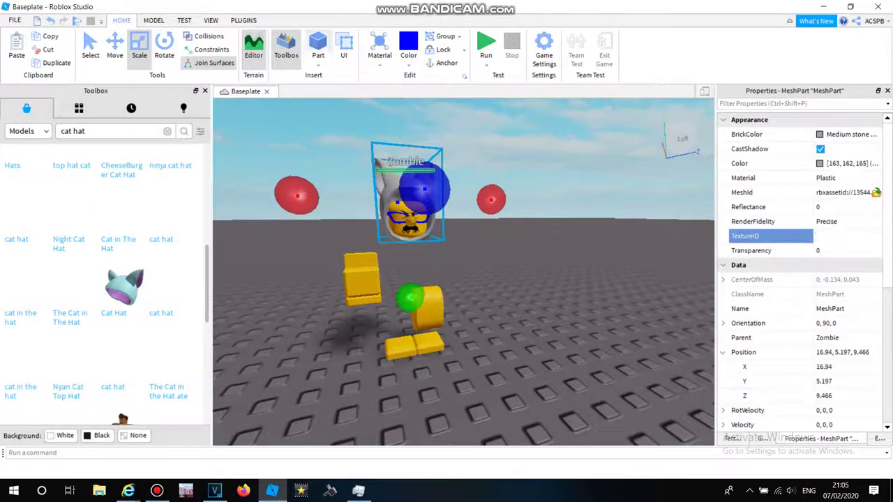
{"action": "left_click", "coordinate": [408, 61]}
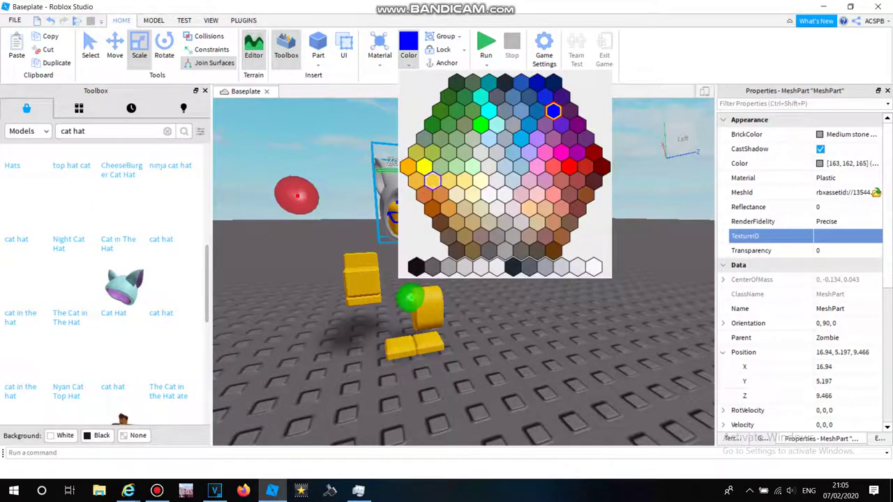
{"action": "left_click", "coordinate": [433, 181]}
{"action": "left_click", "coordinate": [496, 188]}
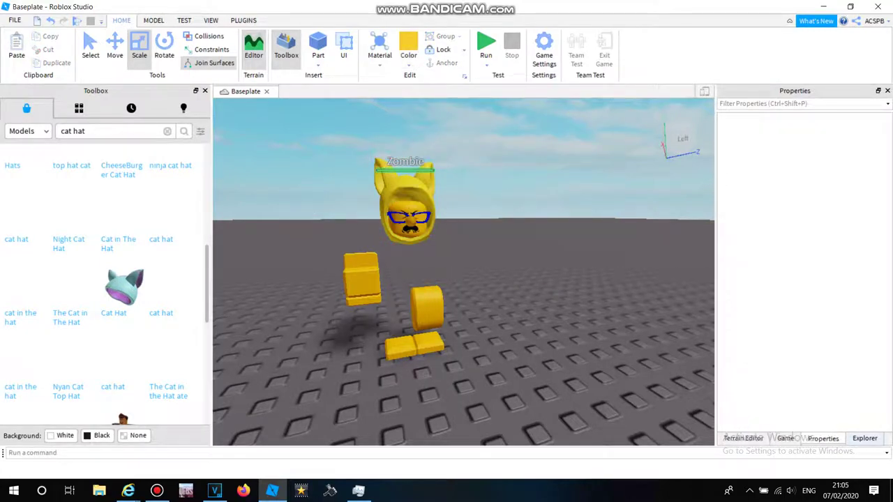
Insert a block part, scale it narrower and place it behind the zombie as a tail.
{"action": "left_click", "coordinate": [865, 438]}
{"action": "right_click_drag", "start_coordinate": [482, 237], "coordinate": [410, 261]}
{"action": "left_click", "coordinate": [318, 44]}
{"action": "right_click_drag", "start_coordinate": [446, 237], "coordinate": [481, 300]}
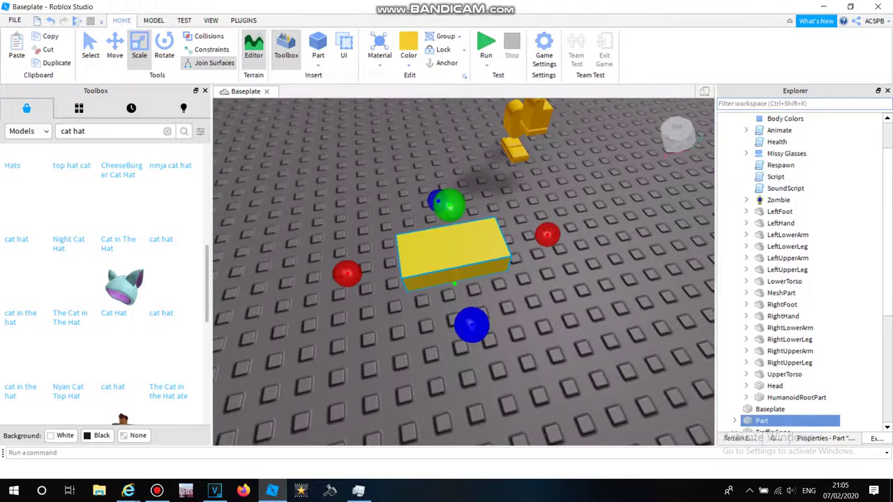
{"action": "left_click_drag", "start_coordinate": [472, 325], "coordinate": [464, 298]}
{"action": "right_click_drag", "start_coordinate": [465, 298], "coordinate": [556, 293]}
{"action": "left_click", "coordinate": [454, 234]}
{"action": "key", "text": "a"}
{"action": "left_click", "coordinate": [517, 244]}
{"action": "left_click_drag", "start_coordinate": [586, 230], "coordinate": [454, 166]}
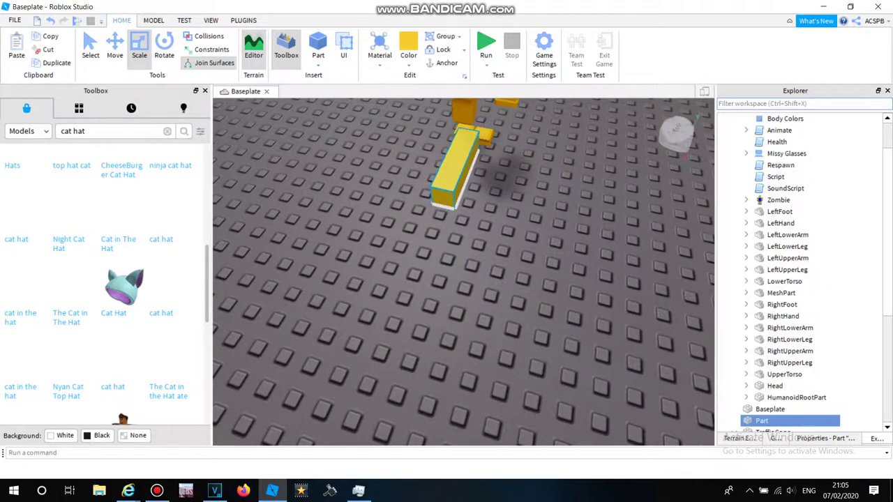
Shorten the yellow tail block from the end farthest from the zombie.
{"action": "right_click_drag", "start_coordinate": [453, 168], "coordinate": [453, 104]}
{"action": "key", "text": "w"}
{"action": "key", "text": "s"}
{"action": "right_click_drag", "start_coordinate": [453, 168], "coordinate": [370, 175]}
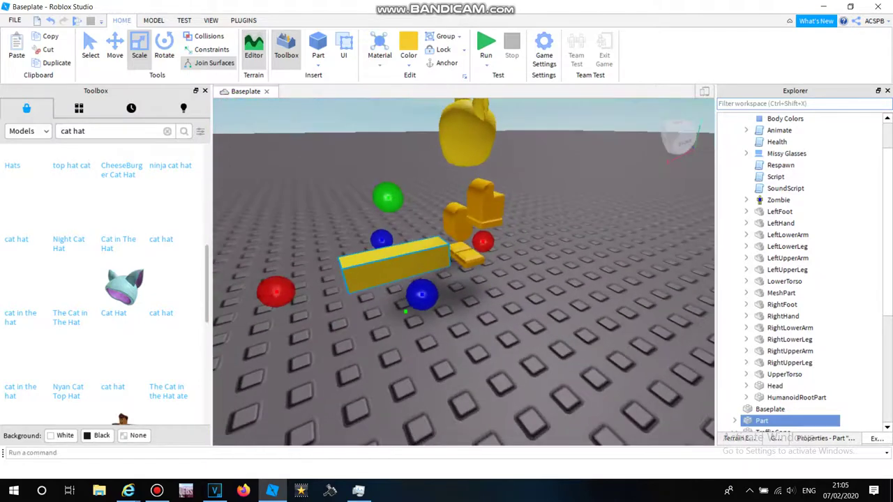
{"action": "left_click_drag", "start_coordinate": [276, 291], "coordinate": [342, 276]}
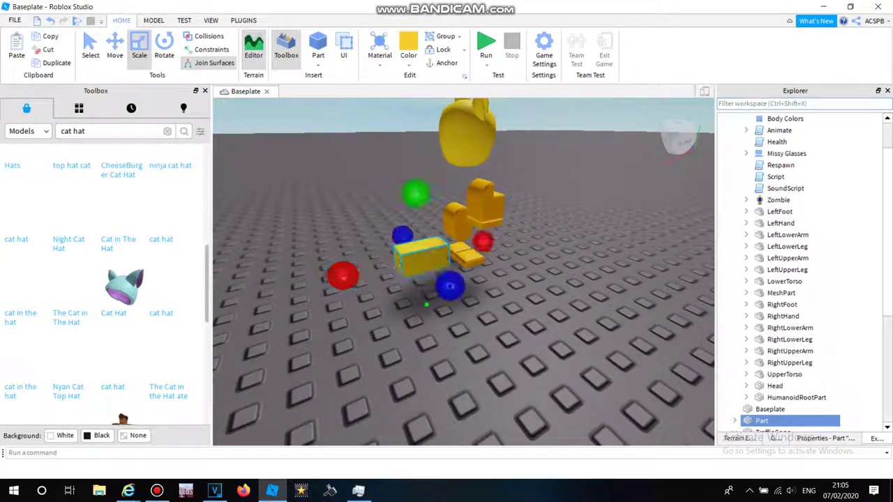
Duplicate the tail block as a shorter tip at its outer end and colour the copy white.
{"action": "key", "text": "ctrl+d"}
{"action": "left_click_drag", "start_coordinate": [483, 242], "coordinate": [436, 254]}
{"action": "left_click", "coordinate": [115, 50]}
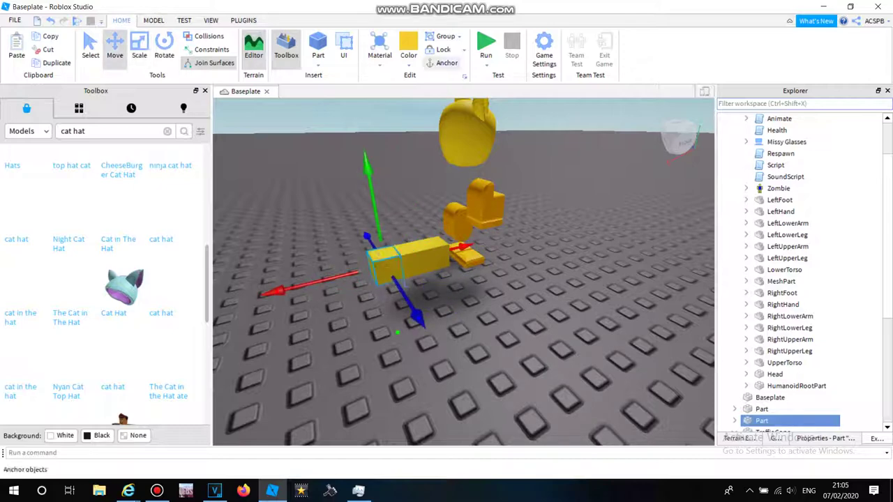
{"action": "left_click", "coordinate": [409, 64]}
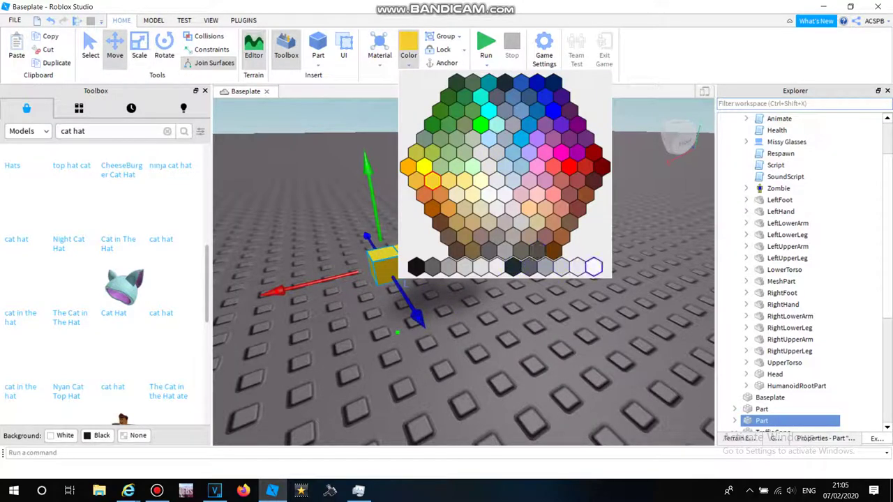
{"action": "left_click", "coordinate": [594, 267]}
{"action": "left_click", "coordinate": [548, 174]}
Weld the white tip to the yellow tail block and the tail block to the zombie's lower torso.
{"action": "left_click", "coordinate": [153, 20]}
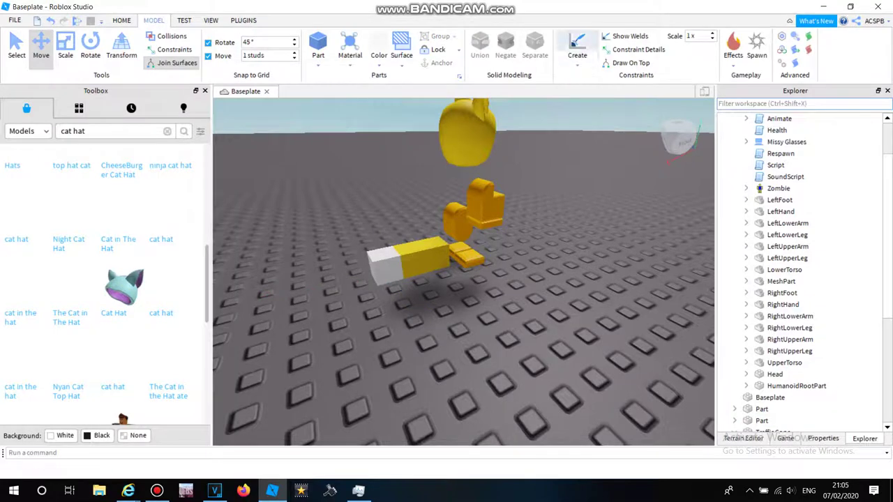
{"action": "left_click", "coordinate": [577, 46]}
{"action": "left_click", "coordinate": [385, 267]}
{"action": "left_click", "coordinate": [423, 259]}
{"action": "left_click", "coordinate": [577, 45]}
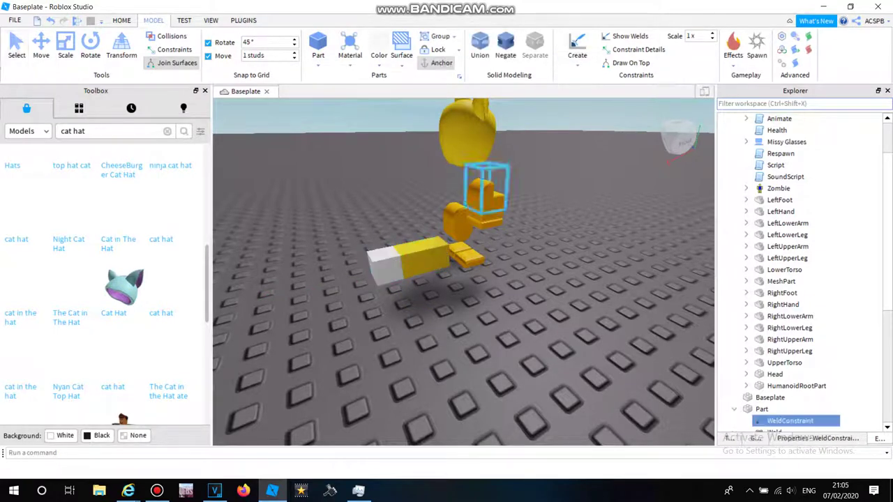
{"action": "left_click", "coordinate": [456, 213]}
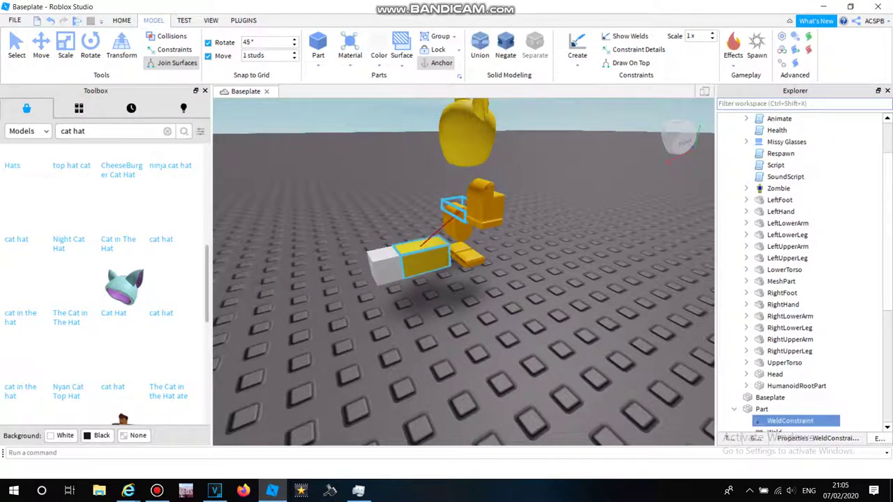
{"action": "left_click", "coordinate": [421, 249]}
Select both tail parts and move them up and in against the zombie's lower torso.
{"action": "left_click_drag", "start_coordinate": [395, 266], "coordinate": [434, 287]}
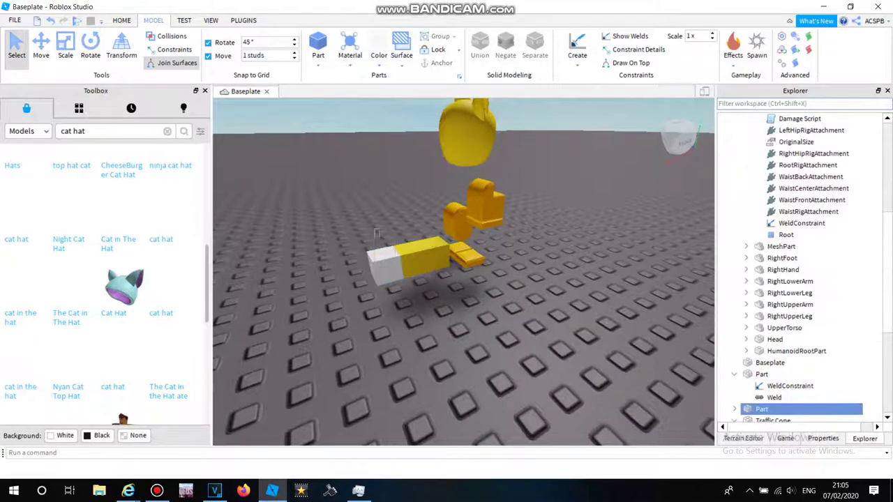
{"action": "left_click_drag", "start_coordinate": [374, 228], "coordinate": [429, 296]}
{"action": "left_click", "coordinate": [41, 46]}
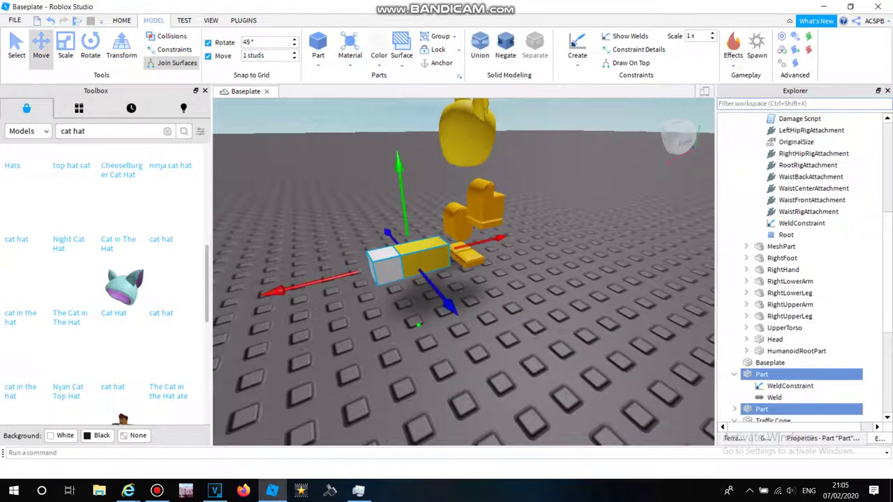
{"action": "left_click", "coordinate": [399, 187]}
{"action": "left_click_drag", "start_coordinate": [354, 219], "coordinate": [429, 286]}
{"action": "left_click_drag", "start_coordinate": [401, 189], "coordinate": [399, 163]}
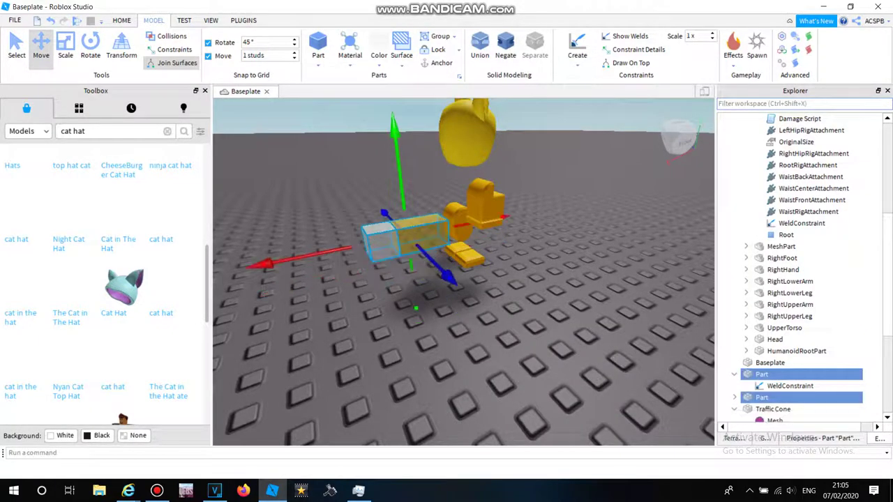
{"action": "left_click_drag", "start_coordinate": [268, 263], "coordinate": [307, 255]}
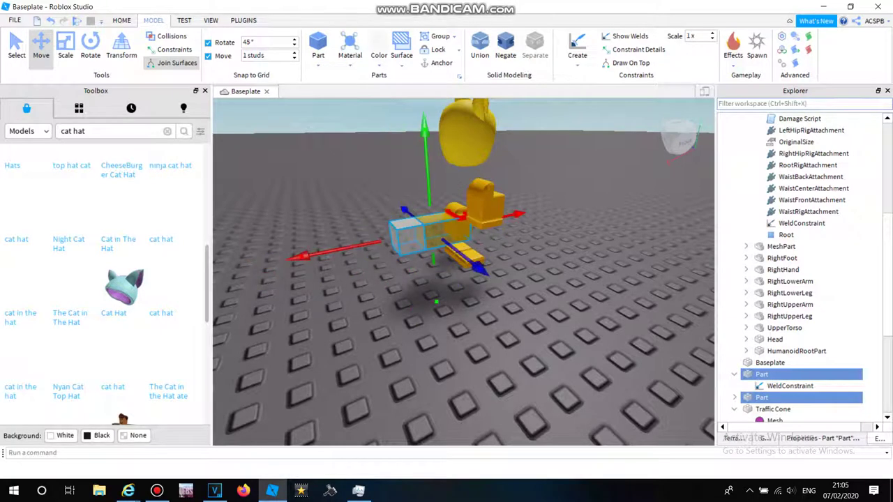
Move the two tail parts and the Traffic Cone from the Workspace into the Zombie model.
{"action": "left_click", "coordinate": [328, 297]}
{"action": "left_click_drag", "start_coordinate": [888, 275], "coordinate": [887, 295]}
{"action": "left_click", "coordinate": [734, 328]}
{"action": "left_click", "coordinate": [734, 351]}
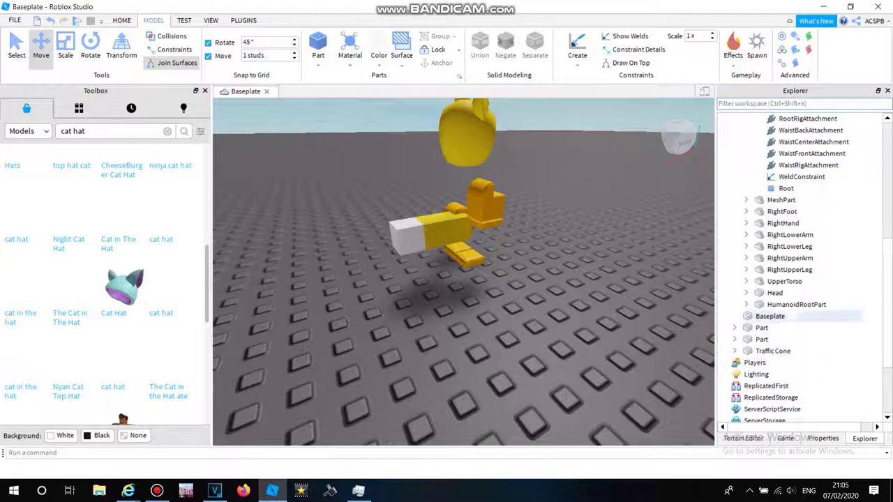
{"action": "left_click_drag", "start_coordinate": [887, 307], "coordinate": [887, 174]}
{"action": "left_click", "coordinate": [734, 153]}
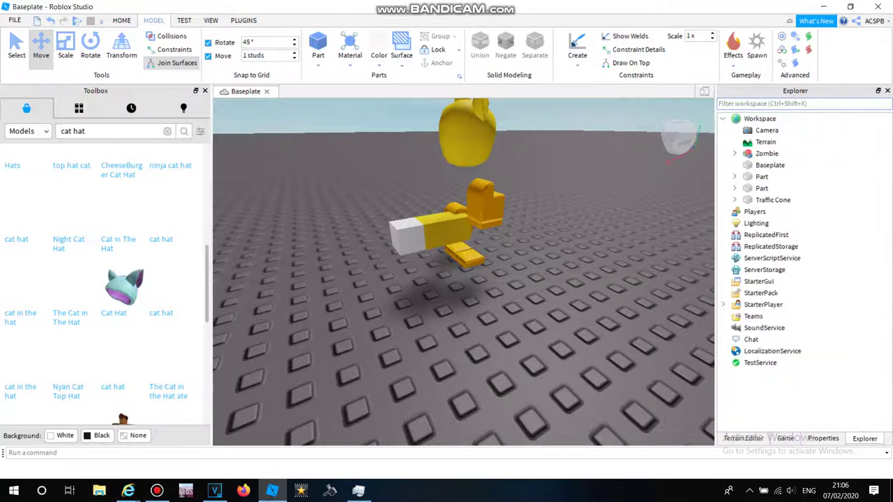
{"action": "left_click", "coordinate": [761, 177]}
{"action": "left_click", "coordinate": [772, 199], "text": "shift"}
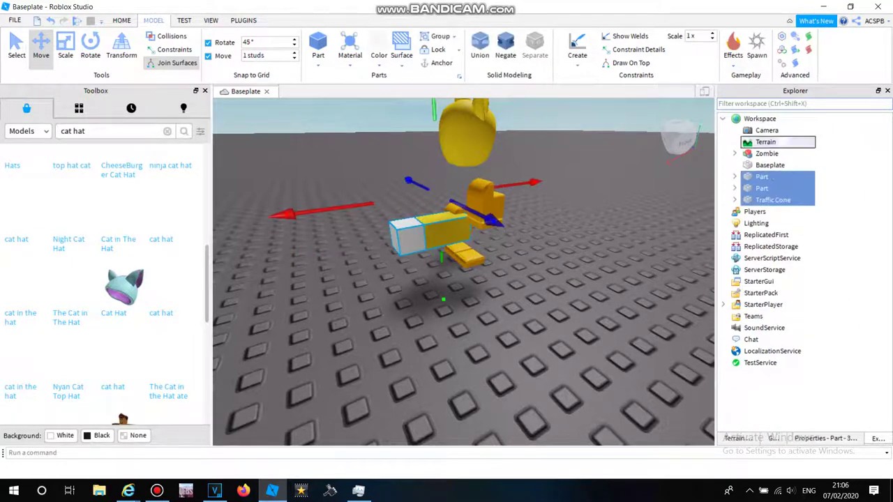
{"action": "left_click_drag", "start_coordinate": [773, 199], "coordinate": [773, 154]}
Collapse the LowerTorso and Zombie entries in the object tree and rename the Zombie model to Swiper.
{"action": "left_click_drag", "start_coordinate": [887, 230], "coordinate": [887, 199]}
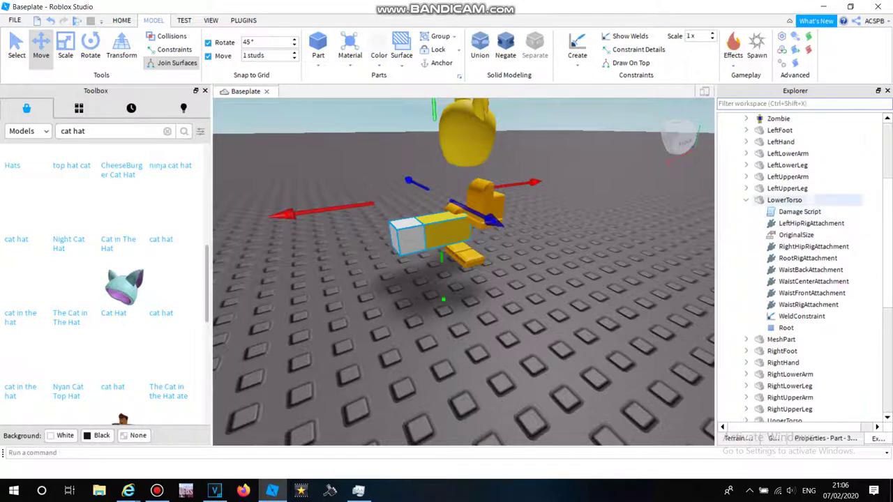
{"action": "left_click", "coordinate": [745, 200]}
{"action": "left_click_drag", "start_coordinate": [887, 241], "coordinate": [887, 167]}
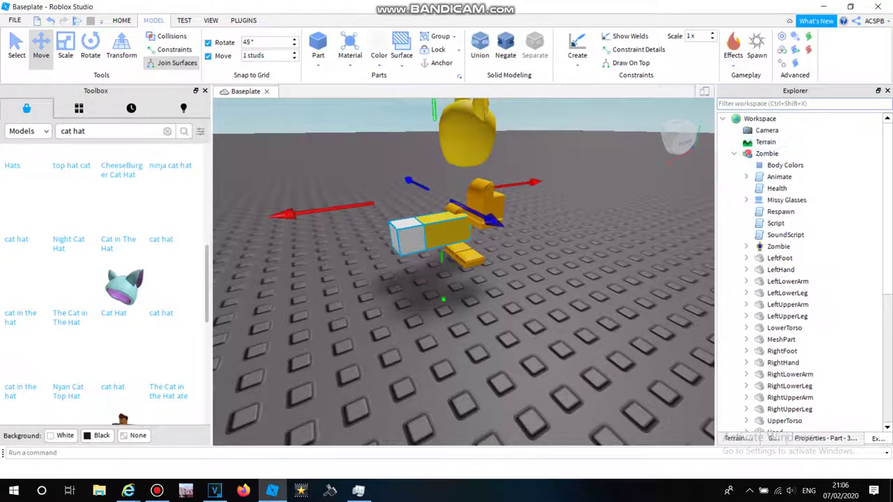
{"action": "left_click", "coordinate": [735, 154]}
{"action": "left_click", "coordinate": [785, 153]}
{"action": "right_click", "coordinate": [785, 153]}
{"action": "left_click", "coordinate": [790, 229]}
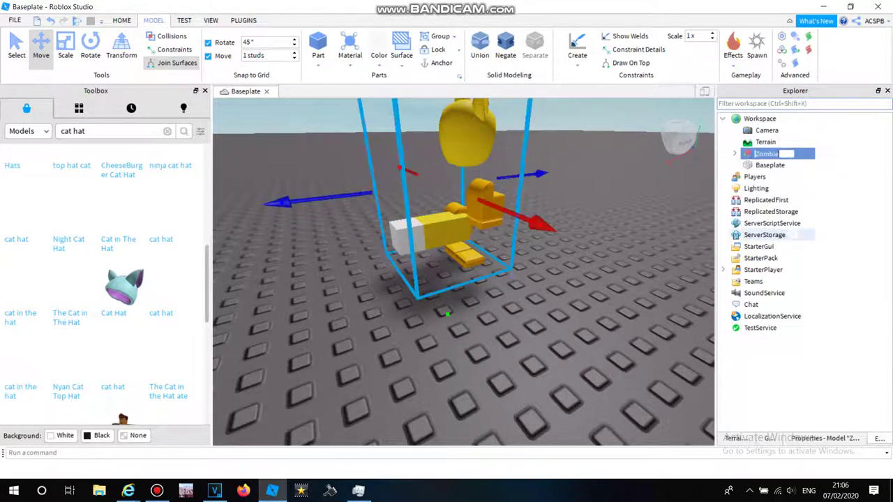
{"action": "type", "text": "Swiper"}
{"action": "key", "text": "Return"}
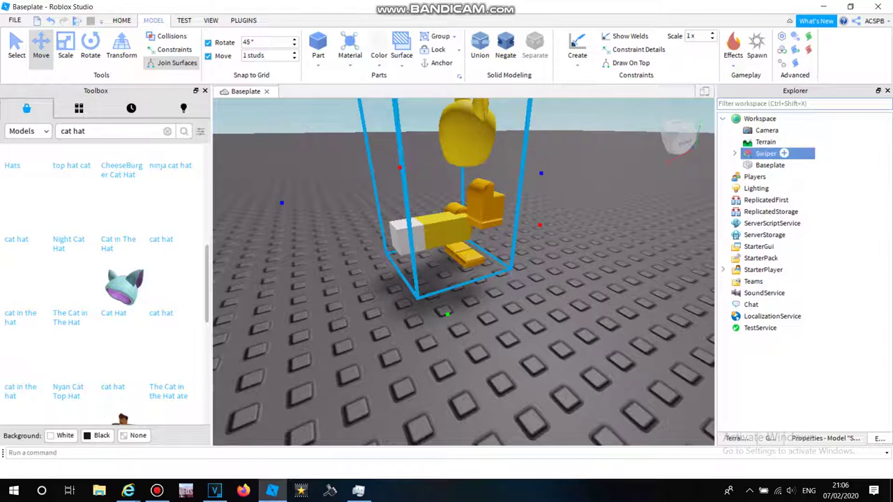
Save the Swiper model to Roblox and submit it as an asset titled Swiper.
{"action": "right_click", "coordinate": [747, 154]}
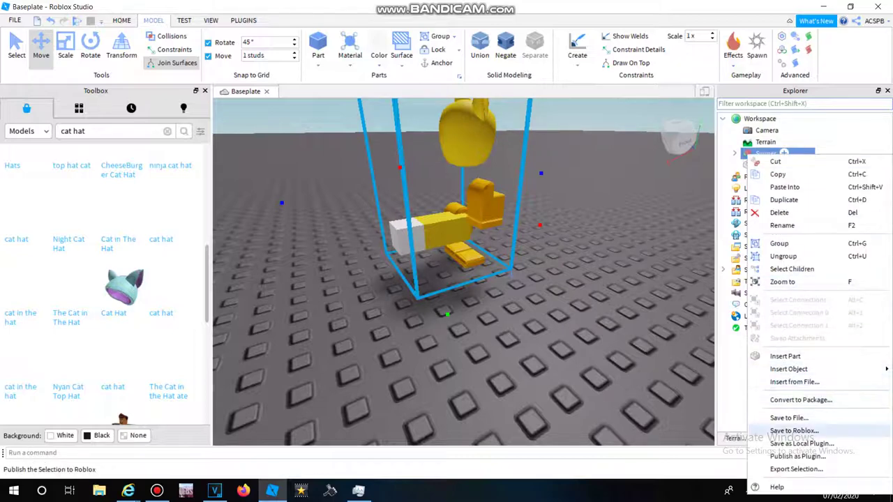
{"action": "left_click", "coordinate": [795, 430]}
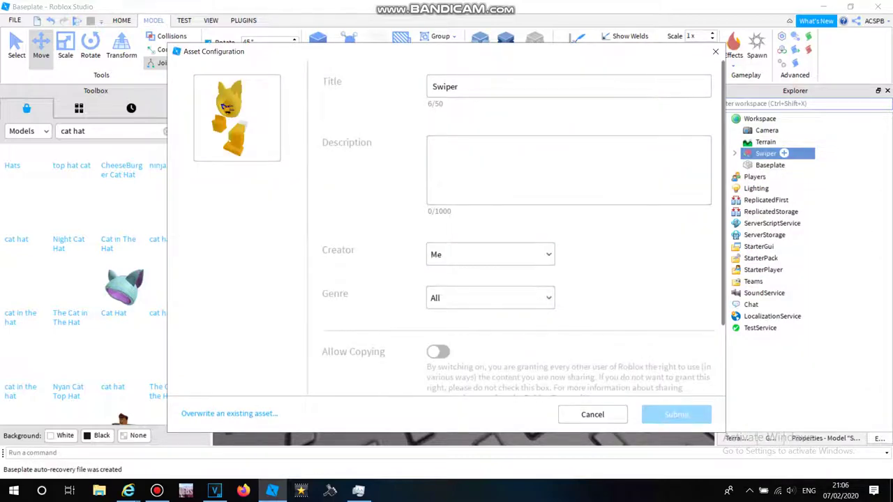
{"action": "left_click", "coordinate": [569, 170]}
{"action": "left_click", "coordinate": [460, 86]}
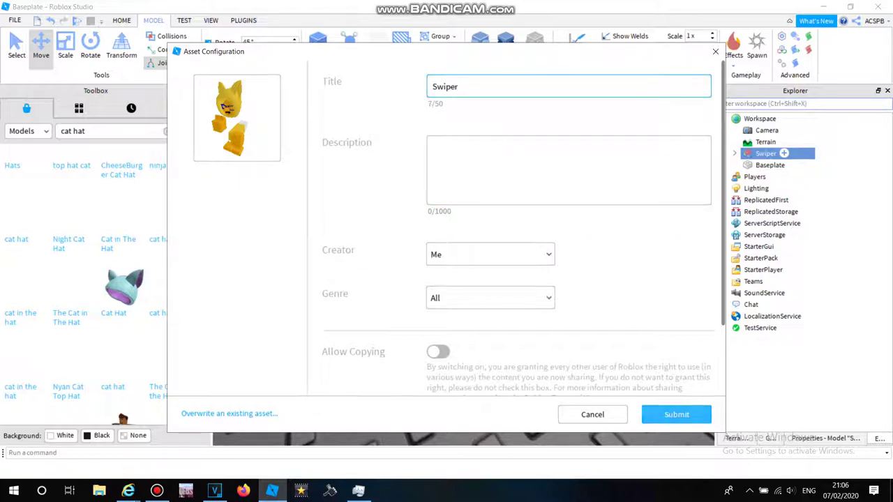
{"action": "left_click", "coordinate": [675, 415]}
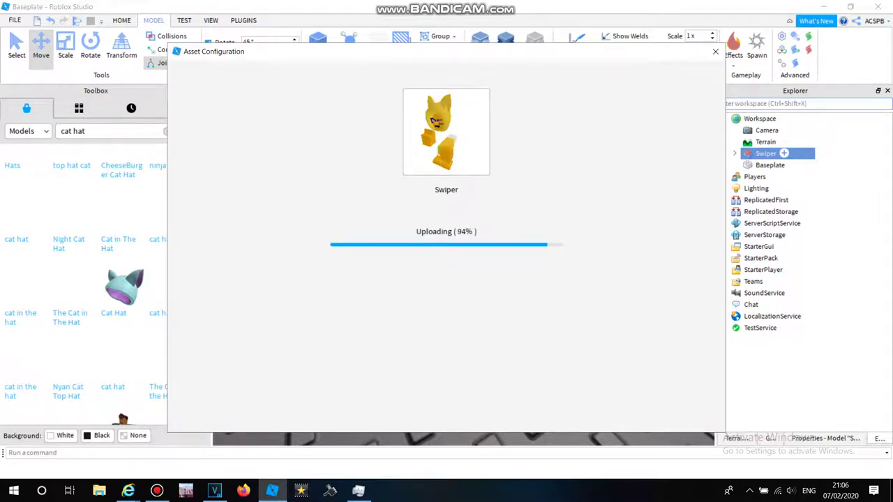